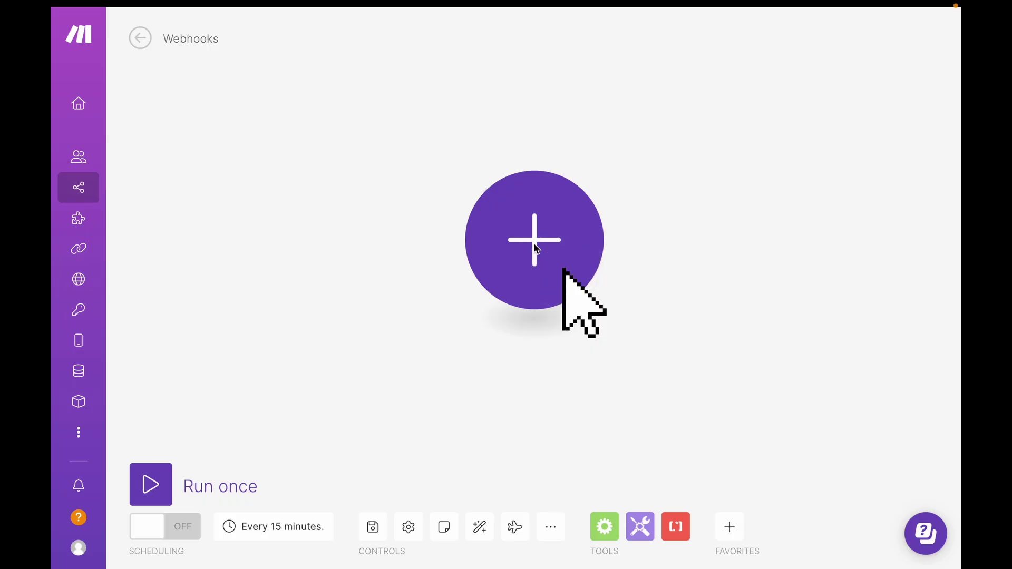
Add a Webhooks Custom webhook trigger as the scenario's first module.
{"action": "left_click", "coordinate": [538, 246]}
{"action": "type", "text": "webhook"}
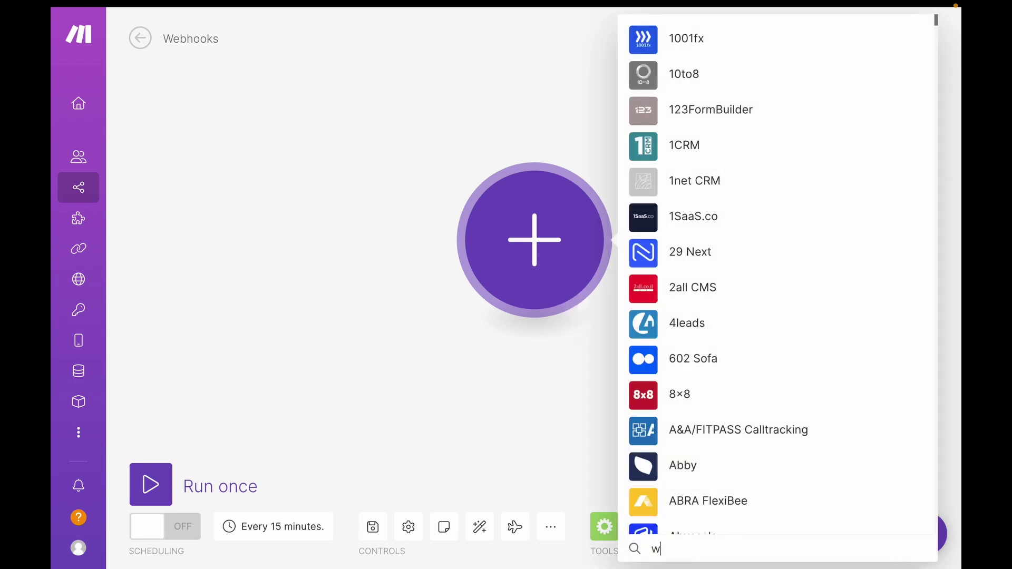
{"action": "left_click", "coordinate": [715, 37]}
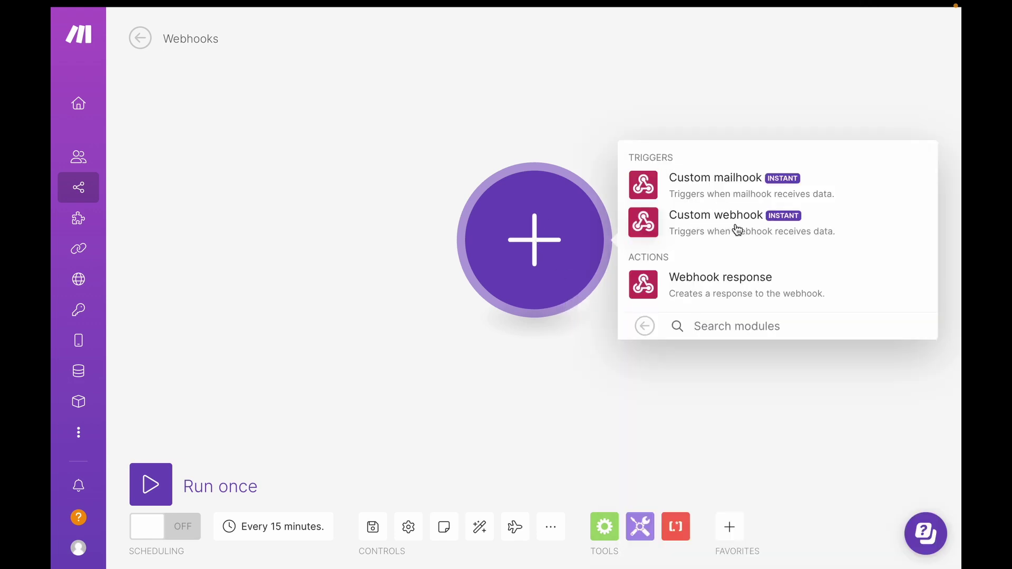
{"action": "left_click", "coordinate": [787, 230]}
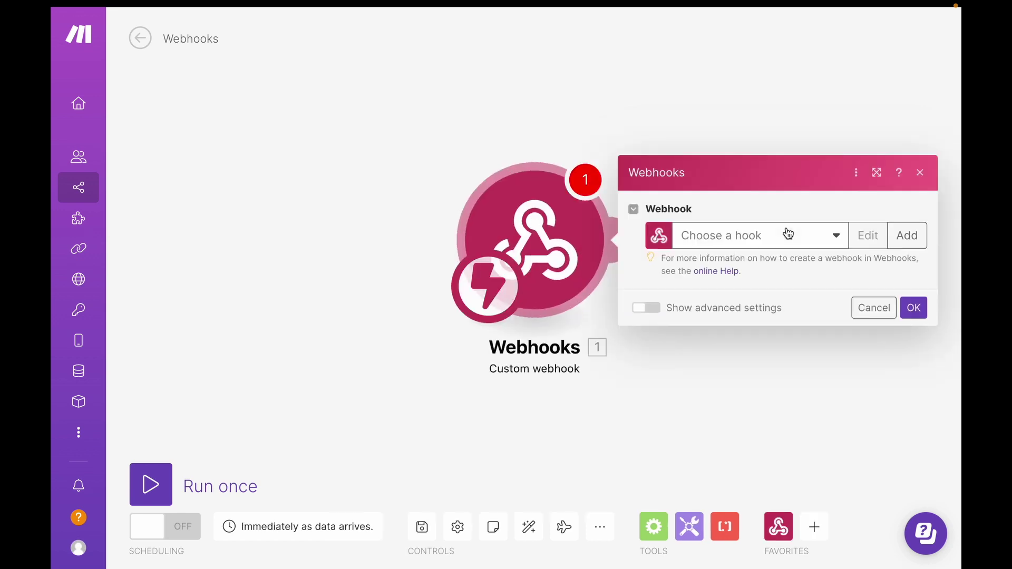
Create a new webhook named Task Complete, save it, and copy its address.
{"action": "left_click", "coordinate": [904, 235]}
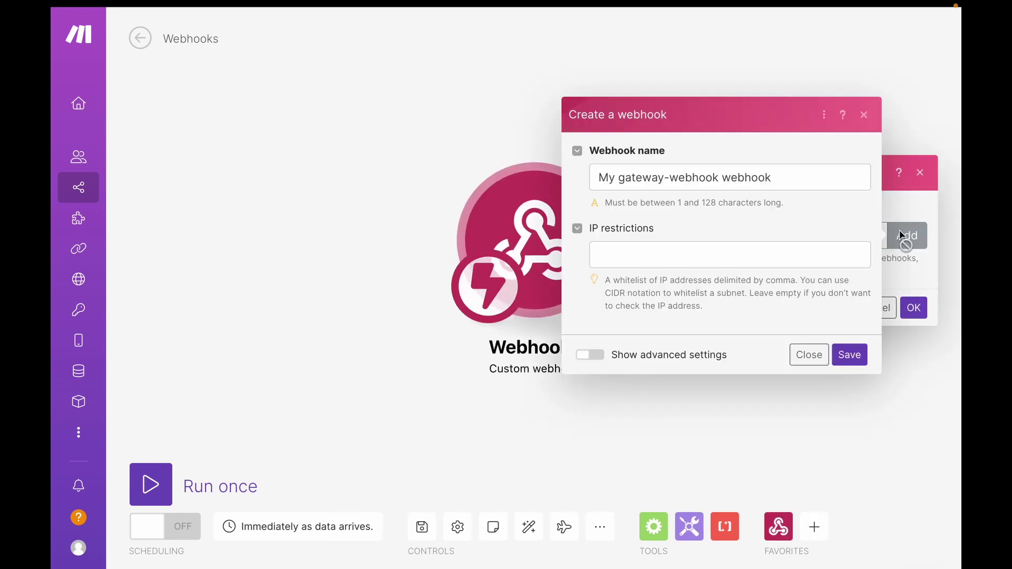
{"action": "left_click_drag", "start_coordinate": [779, 178], "coordinate": [585, 188]}
{"action": "type", "text": "Task"}
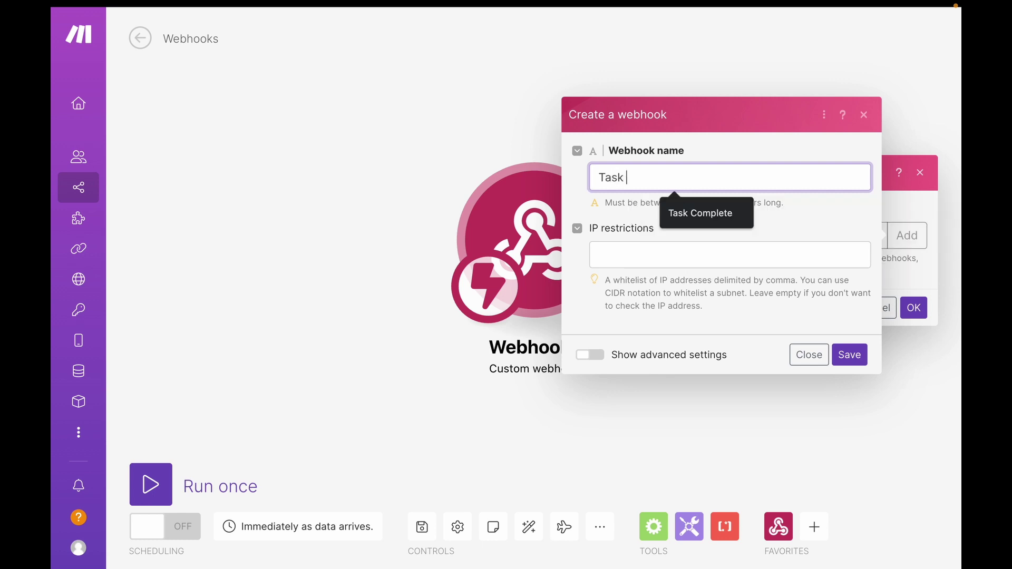
{"action": "type", "text": " Complete"}
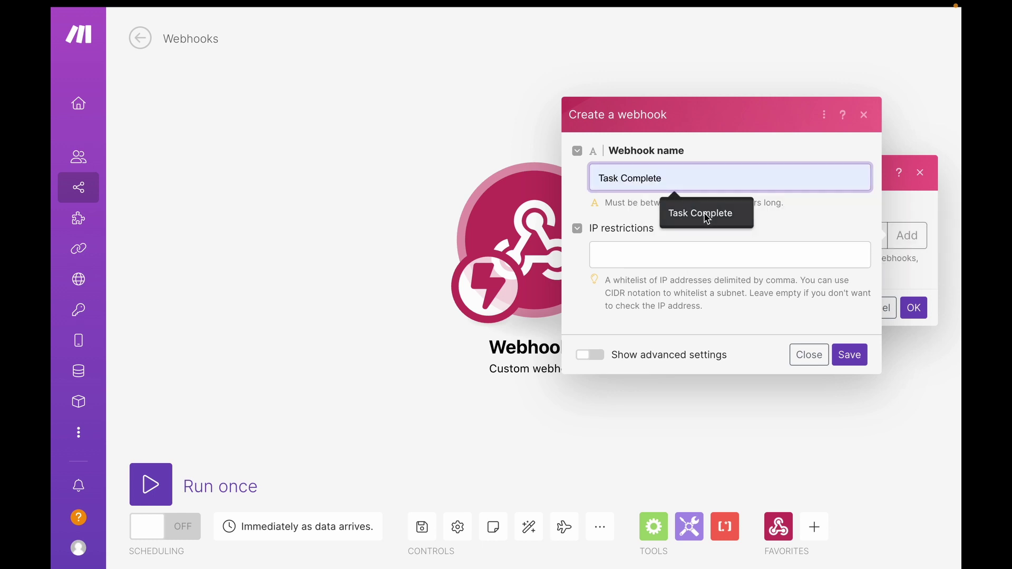
{"action": "left_click", "coordinate": [707, 215]}
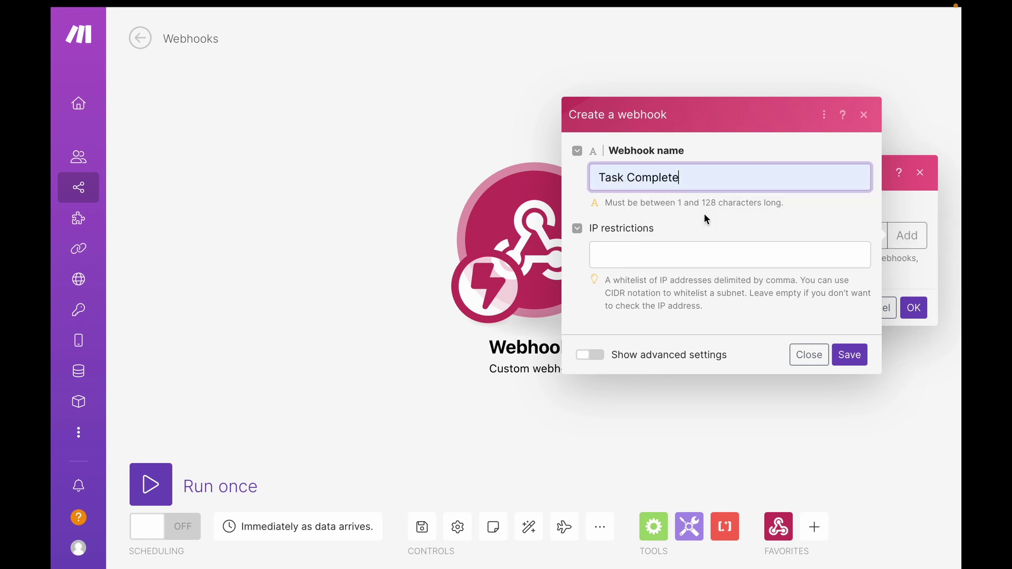
{"action": "left_click", "coordinate": [848, 357]}
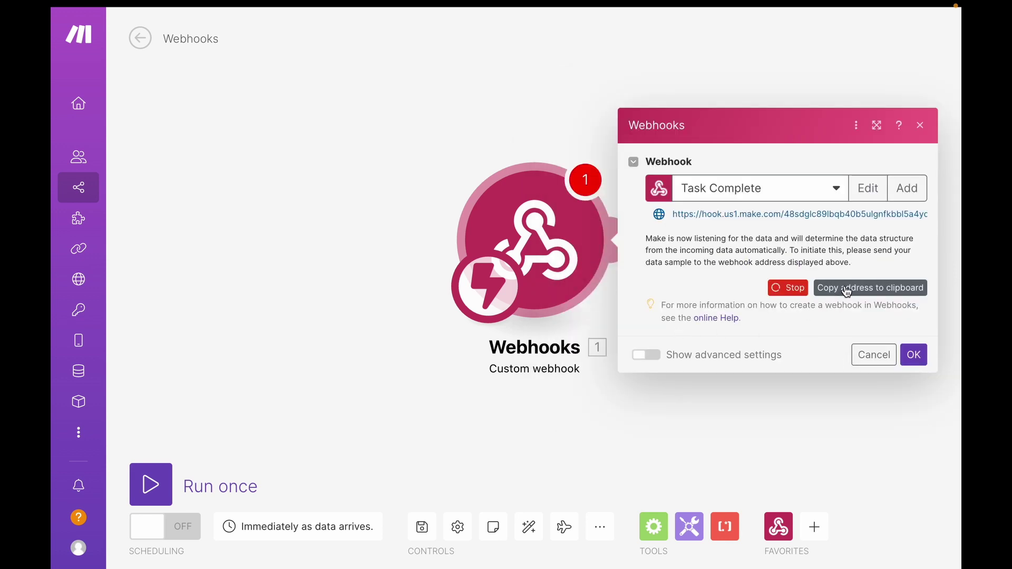
{"action": "left_click", "coordinate": [849, 291]}
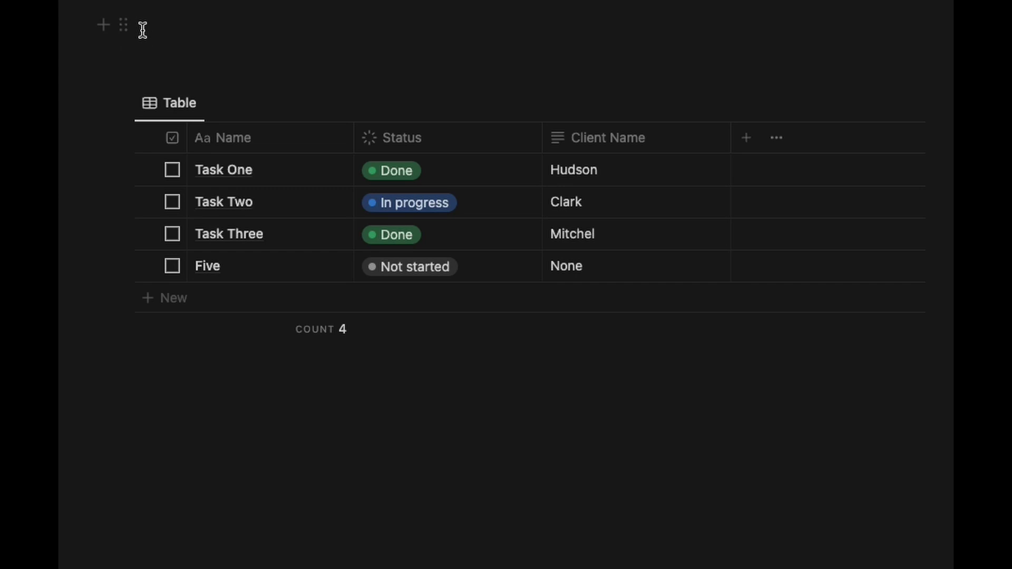
Insert a callout in its own column reading 'Tasks Completed' with a grey checkbox icon.
{"action": "left_click", "coordinate": [142, 30]}
{"action": "type", "text": "/call"}
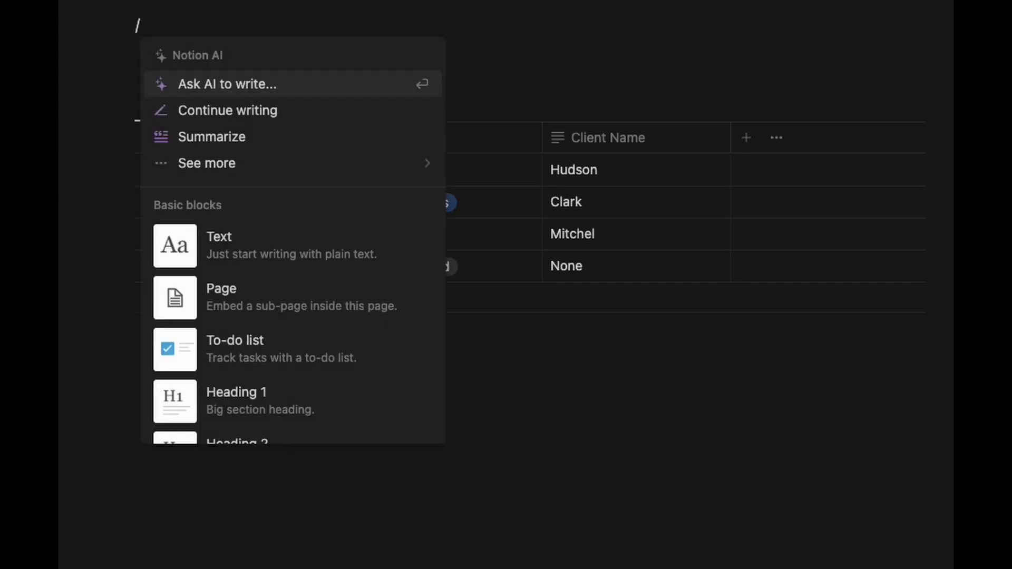
{"action": "left_click", "coordinate": [242, 89]}
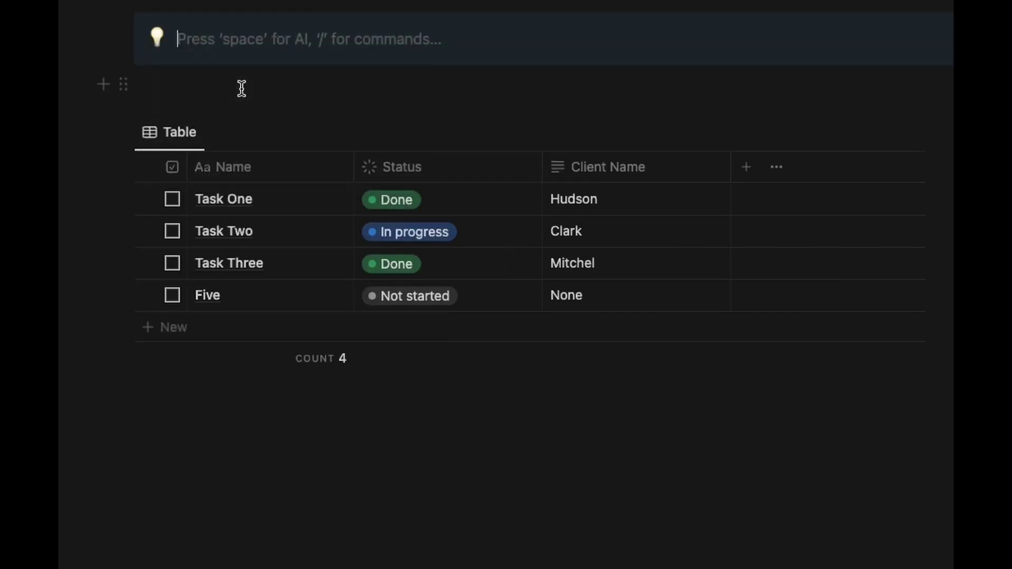
{"action": "left_click_drag", "start_coordinate": [127, 37], "coordinate": [339, 77]}
{"action": "left_click", "coordinate": [215, 57]}
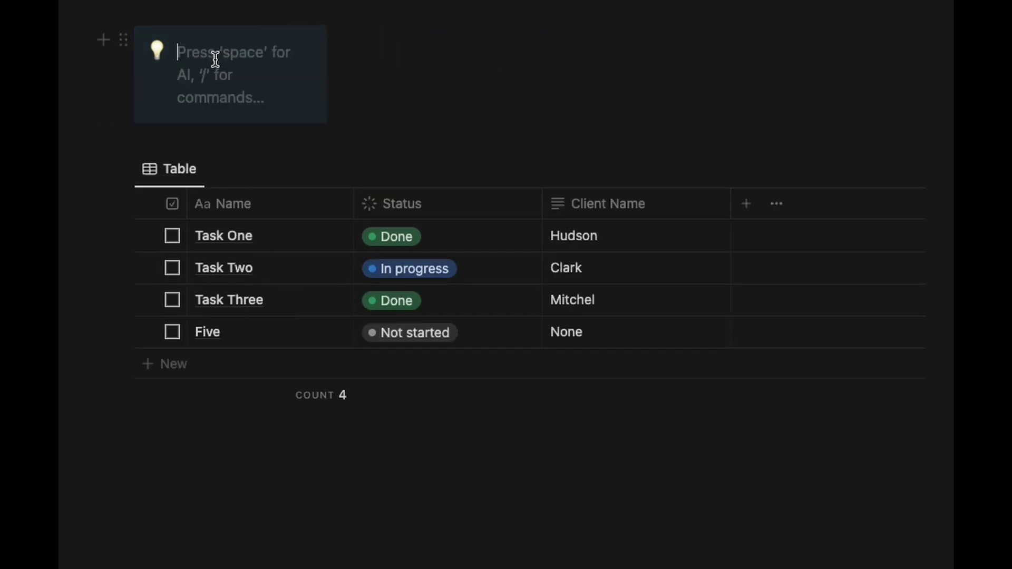
{"action": "type", "text": "Tasks Completed"}
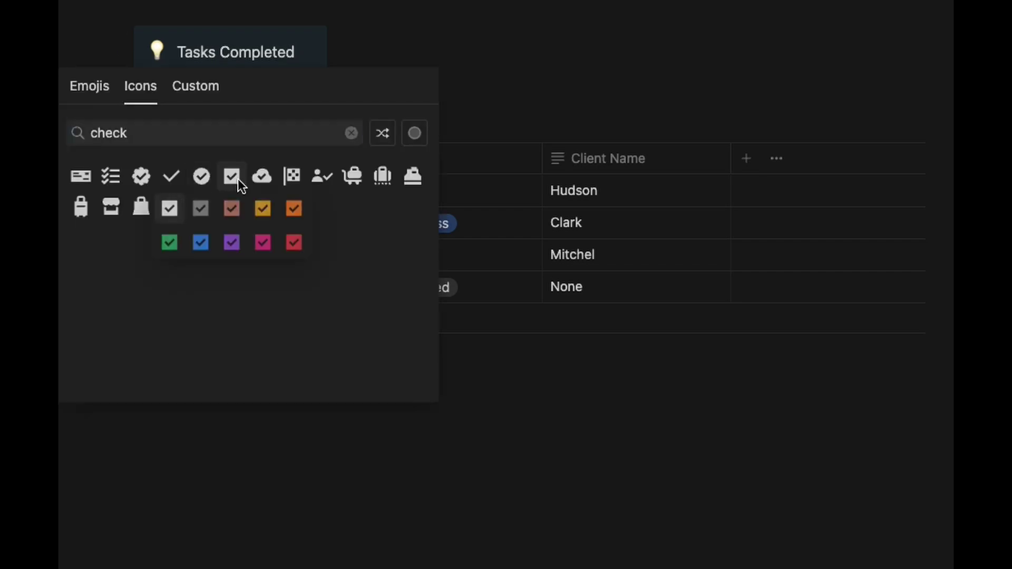
{"action": "left_click", "coordinate": [232, 179]}
Make 'Tasks Completed' bold and green, link it to the webhook URL, then open it.
{"action": "left_click_drag", "start_coordinate": [298, 52], "coordinate": [179, 45]}
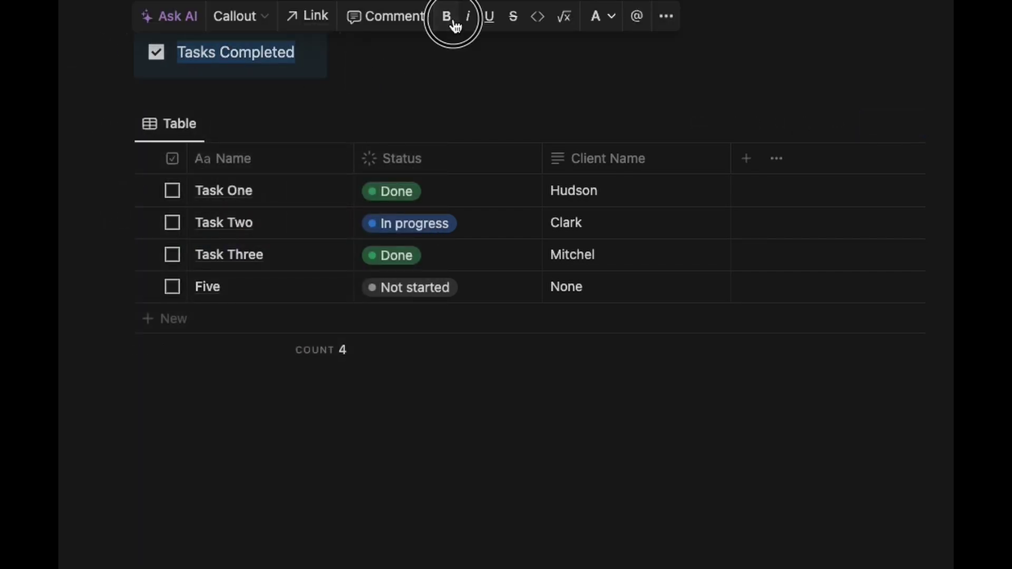
{"action": "left_click", "coordinate": [457, 24]}
{"action": "left_click", "coordinate": [601, 19]}
{"action": "left_click", "coordinate": [595, 279]}
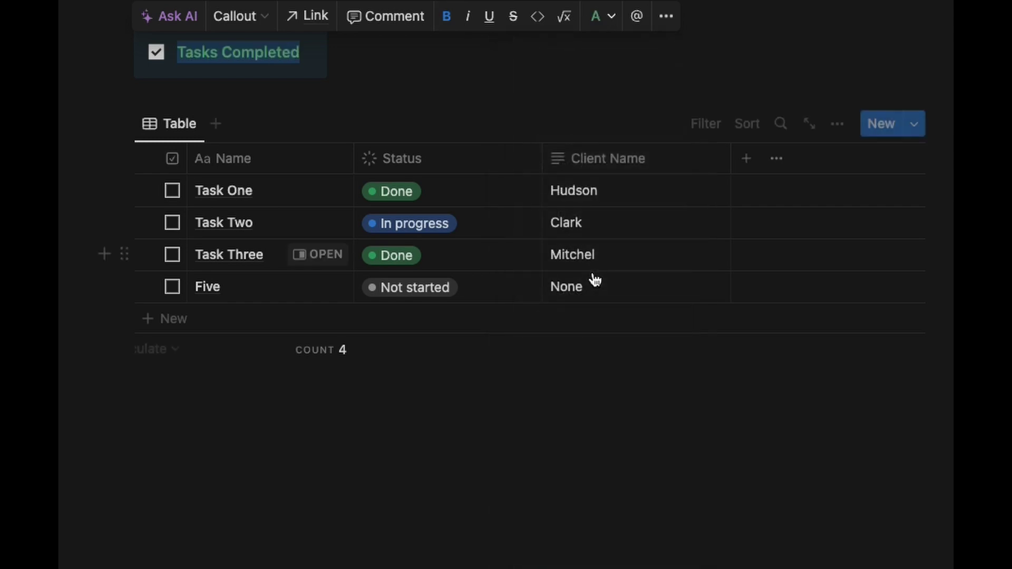
{"action": "left_click", "coordinate": [316, 21]}
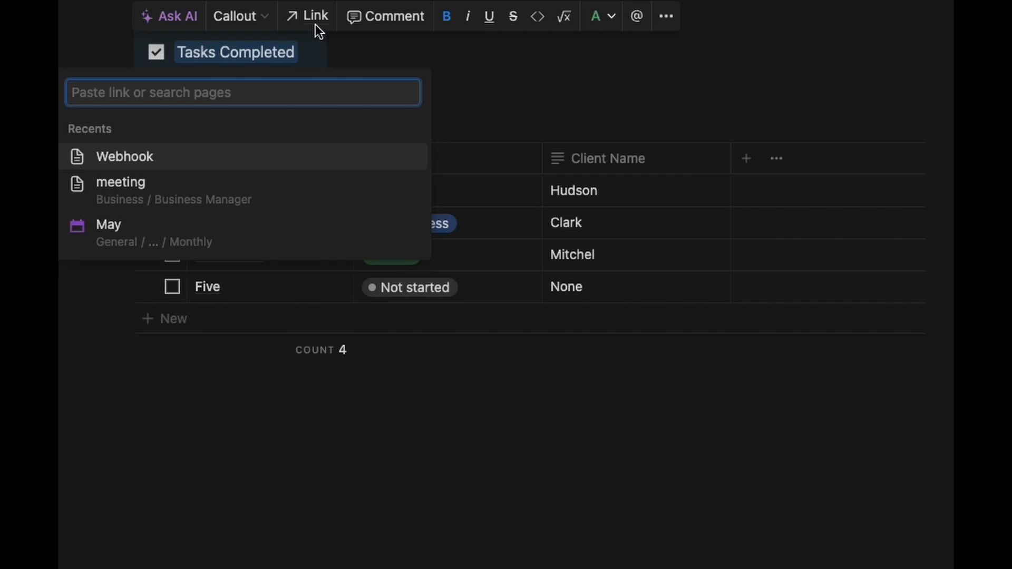
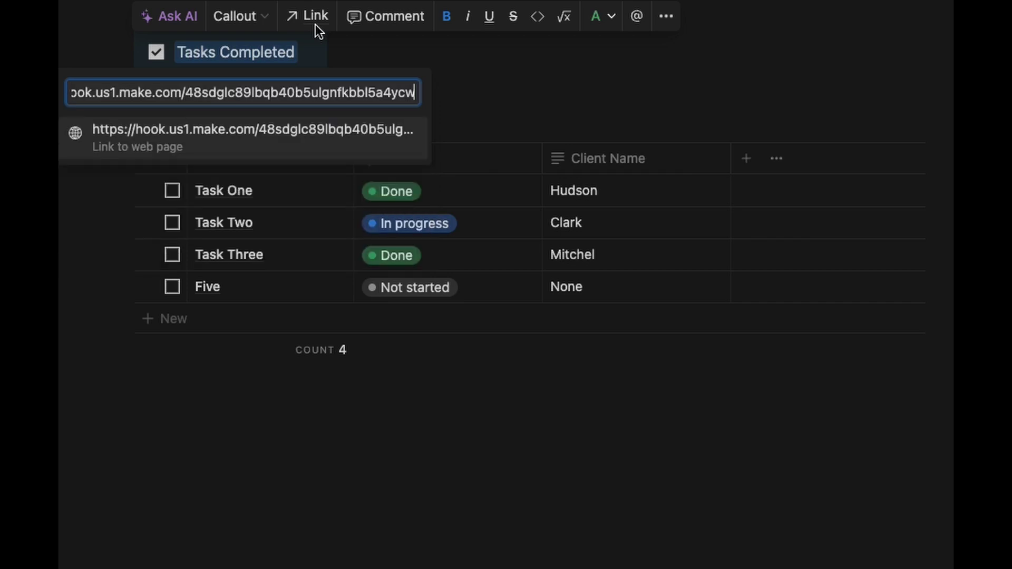
{"action": "left_click", "coordinate": [361, 152]}
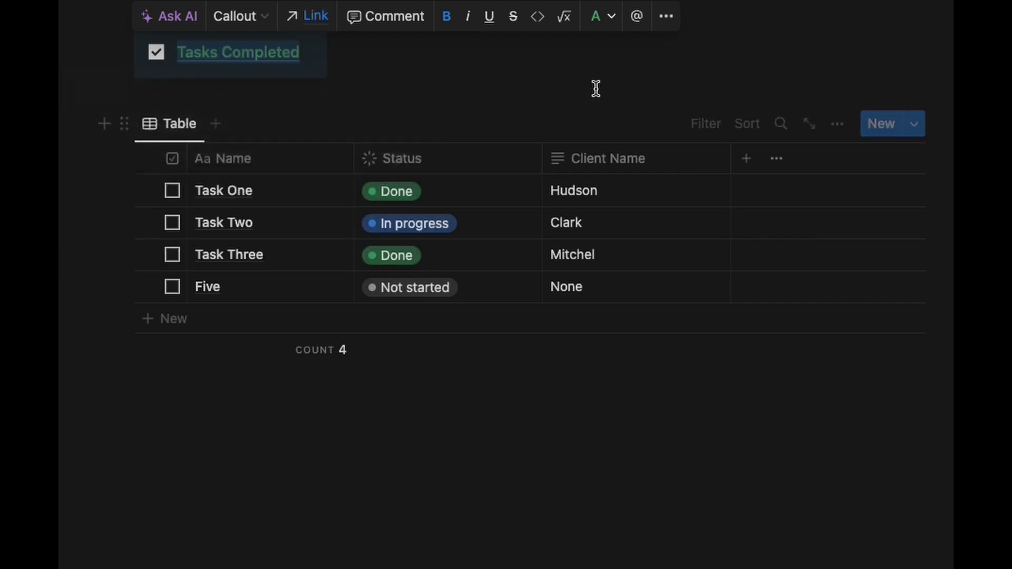
{"action": "left_click", "coordinate": [824, 32]}
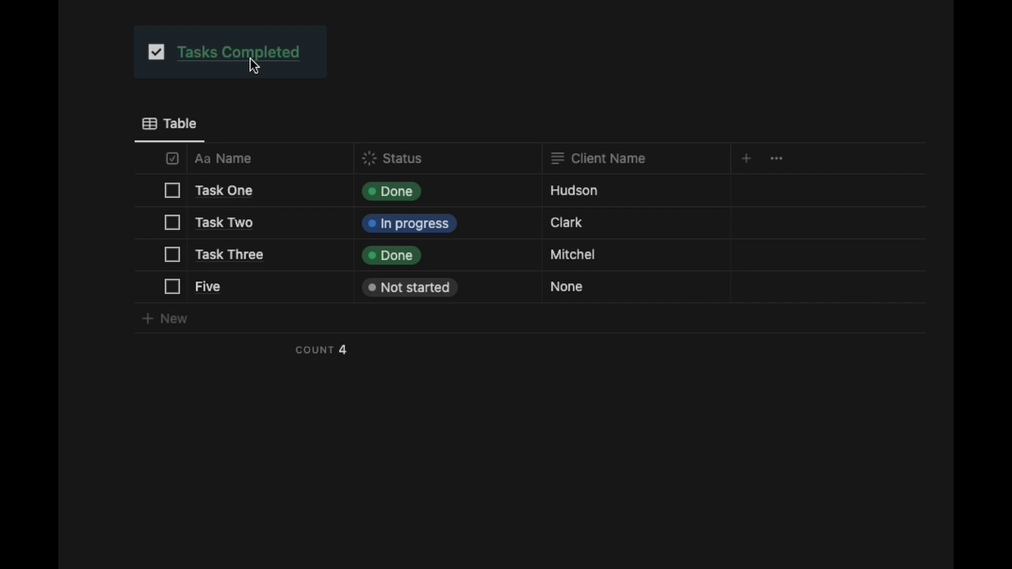
{"action": "mouse_move", "coordinate": [239, 58]}
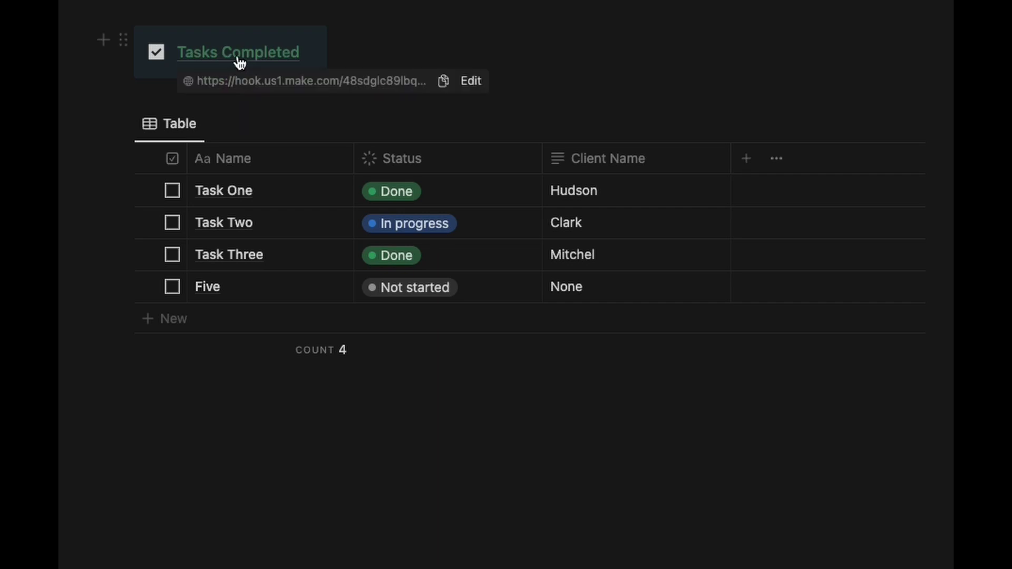
{"action": "left_click", "coordinate": [237, 58]}
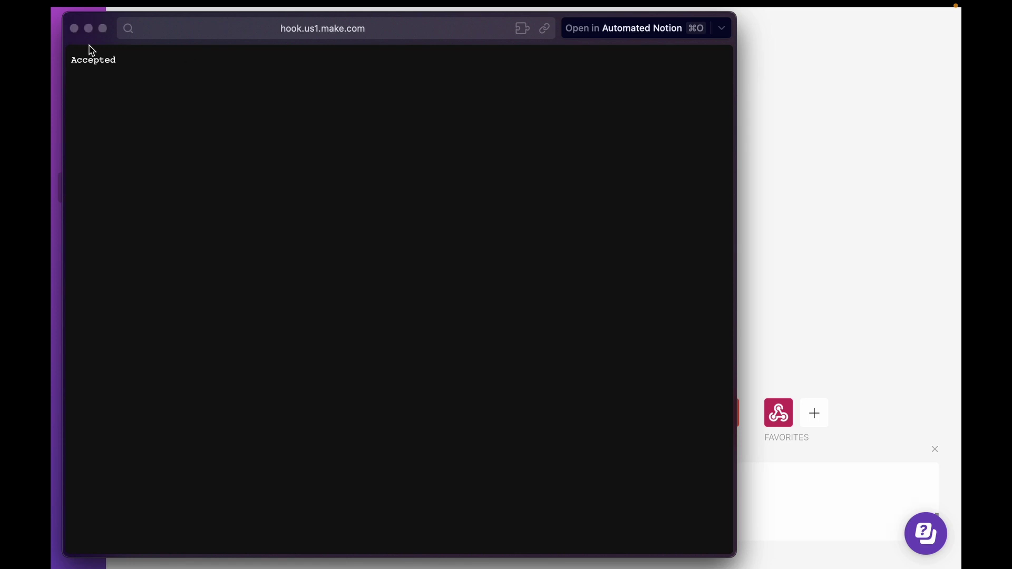
Close the Arc window showing the webhook's Accepted response.
{"action": "left_click", "coordinate": [75, 30]}
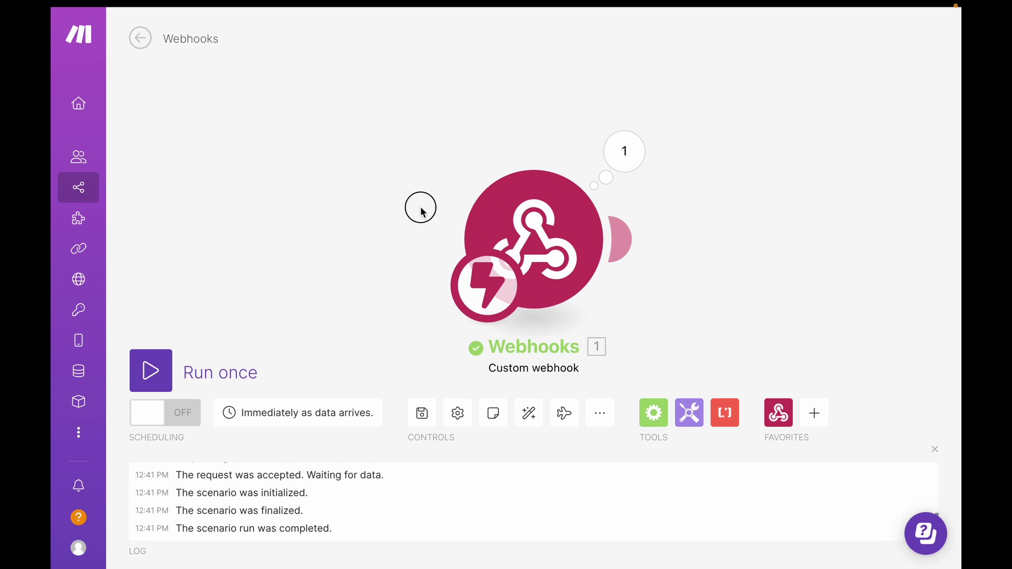
Check the webhook's received data, then add a Notion Search Objects module searching 'task webhook'.
{"action": "left_click", "coordinate": [622, 154]}
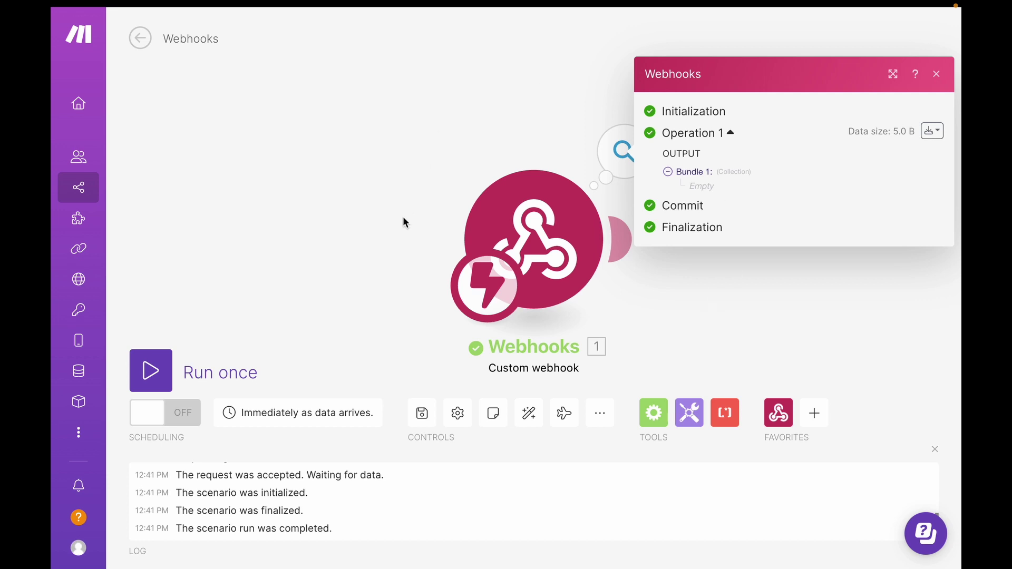
{"action": "left_click", "coordinate": [713, 322]}
{"action": "left_click", "coordinate": [814, 413]}
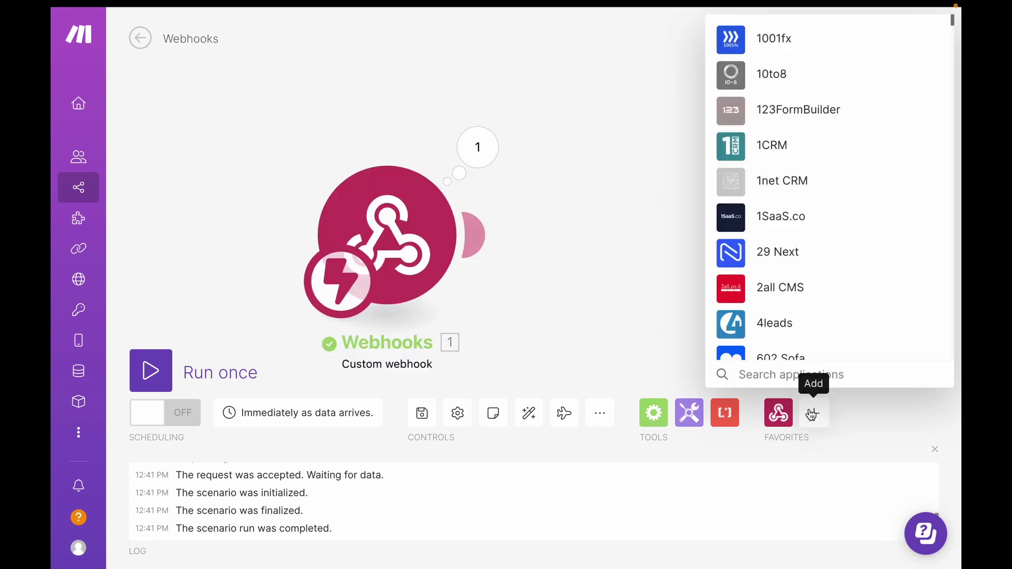
{"action": "type", "text": "notion"}
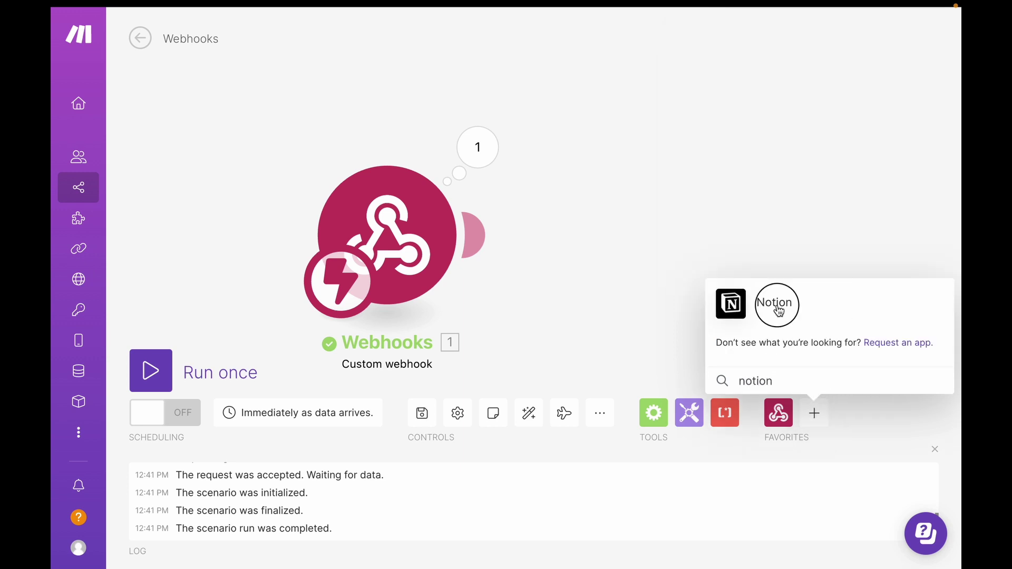
{"action": "left_click", "coordinate": [779, 310]}
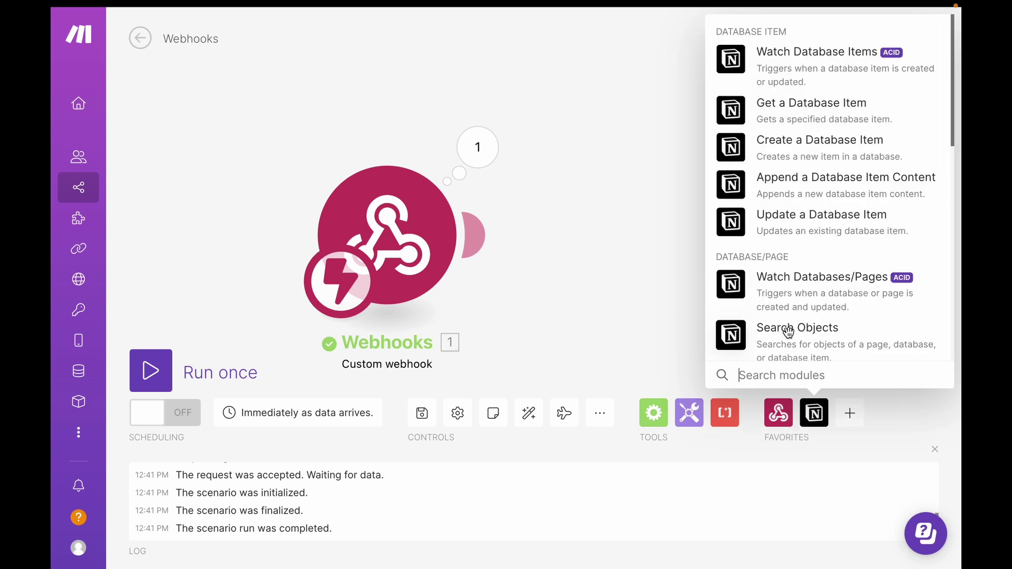
{"action": "left_click", "coordinate": [789, 332]}
{"action": "type", "text": "task webhook"}
Target the Task Webhooks database, filter Done (Checkbox) equals true, and begin another Notion module.
{"action": "left_click", "coordinate": [825, 340]}
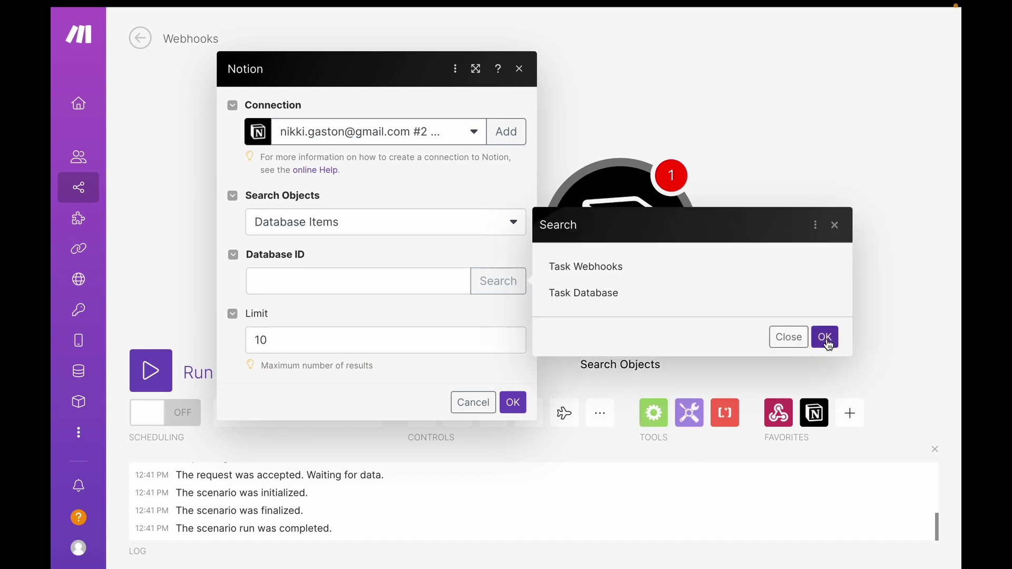
{"action": "left_click", "coordinate": [630, 271]}
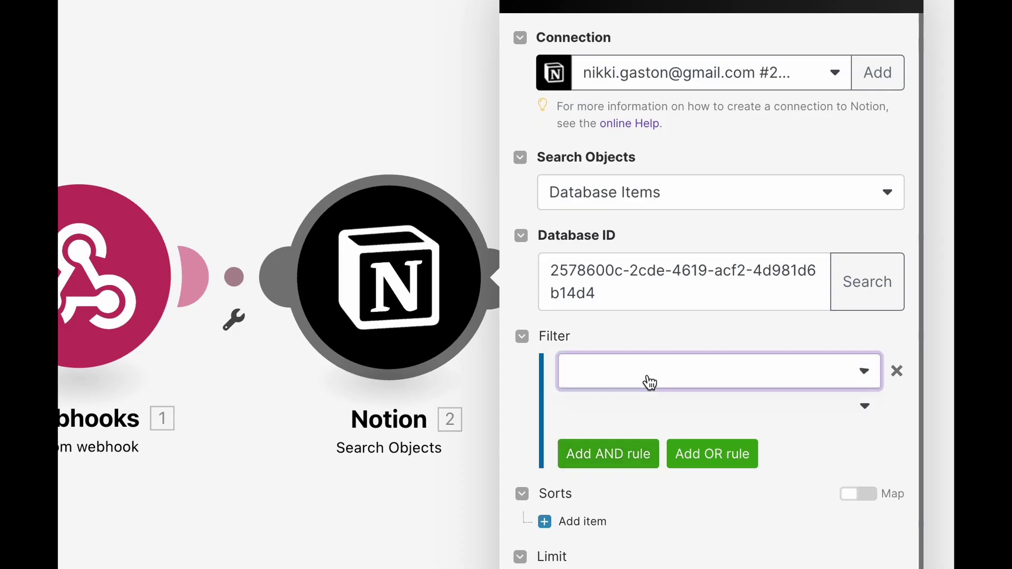
{"action": "left_click", "coordinate": [650, 382]}
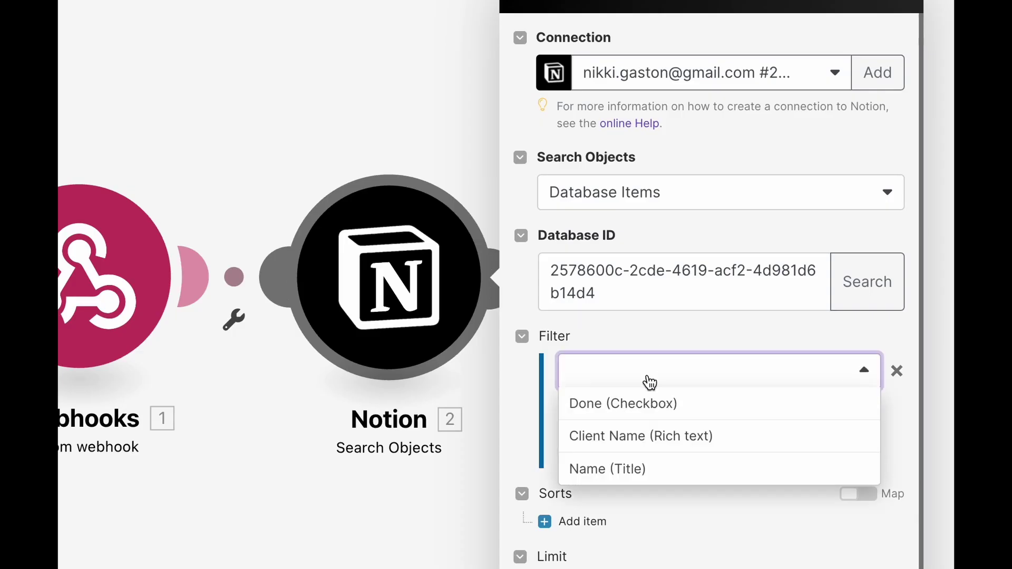
{"action": "left_click", "coordinate": [710, 408]}
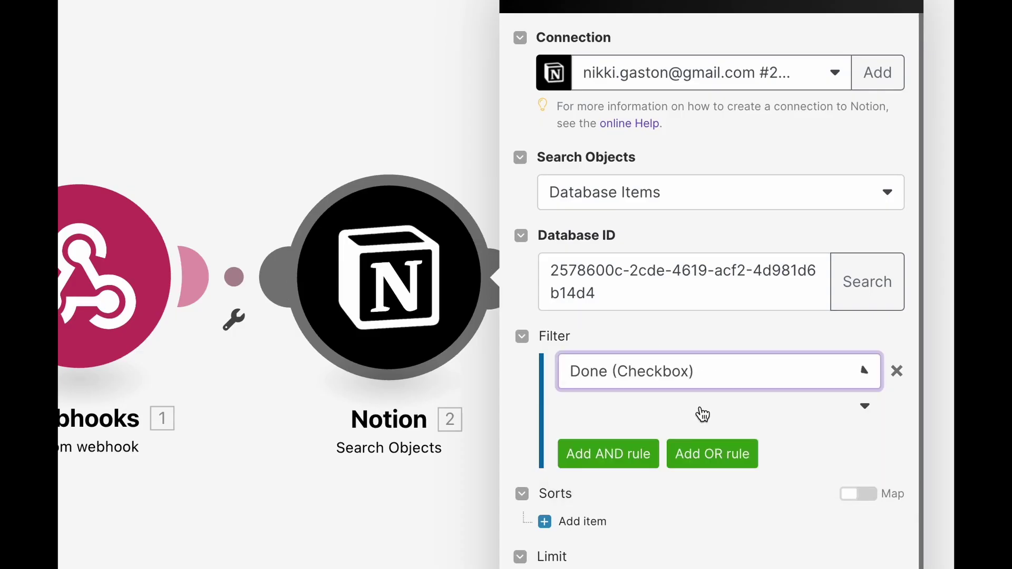
{"action": "left_click", "coordinate": [825, 407]}
{"action": "left_click", "coordinate": [609, 499]}
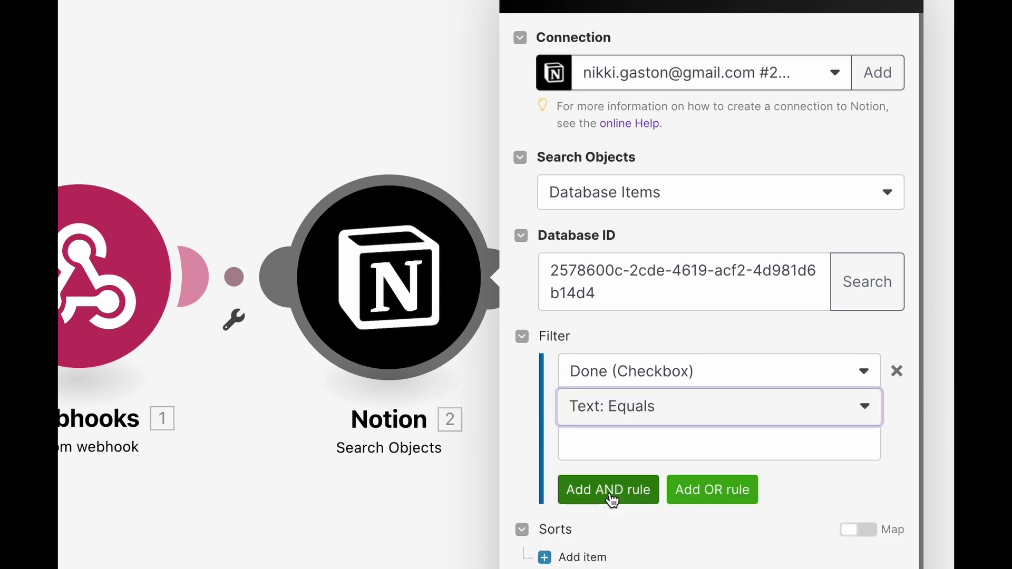
{"action": "left_click", "coordinate": [618, 440]}
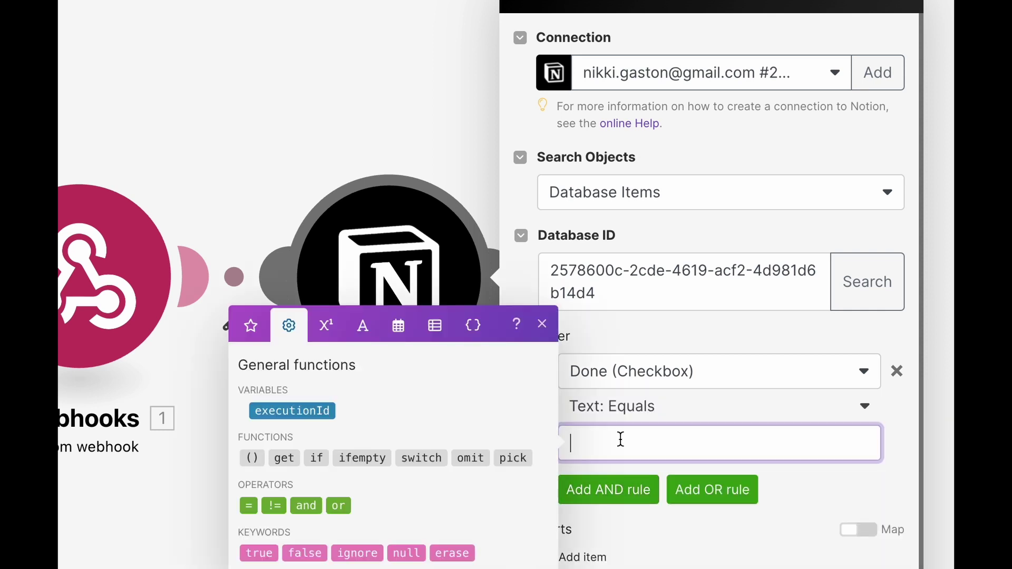
{"action": "left_click", "coordinate": [270, 554]}
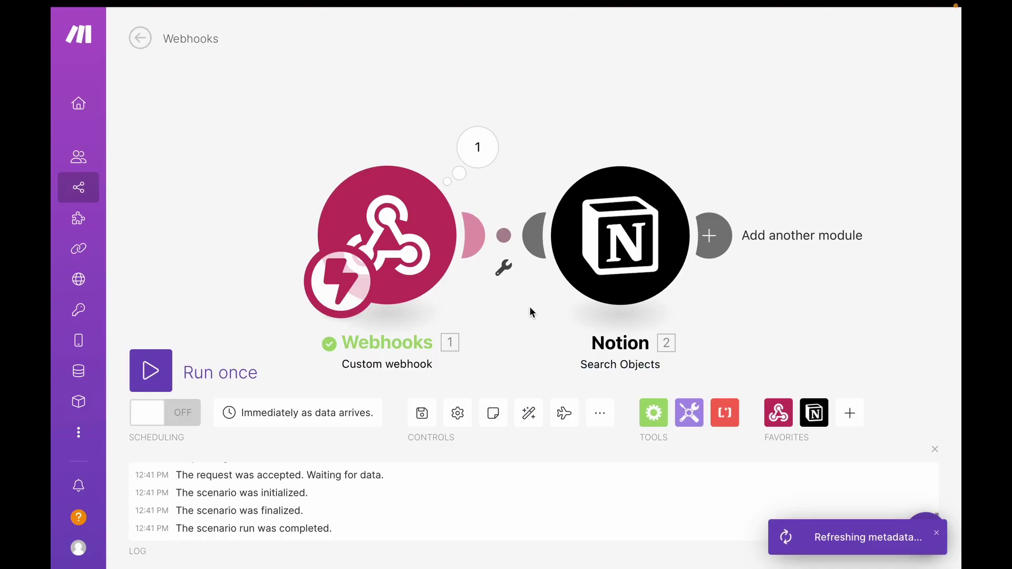
{"action": "left_click_drag", "start_coordinate": [531, 311], "coordinate": [436, 295]}
{"action": "left_click", "coordinate": [814, 412]}
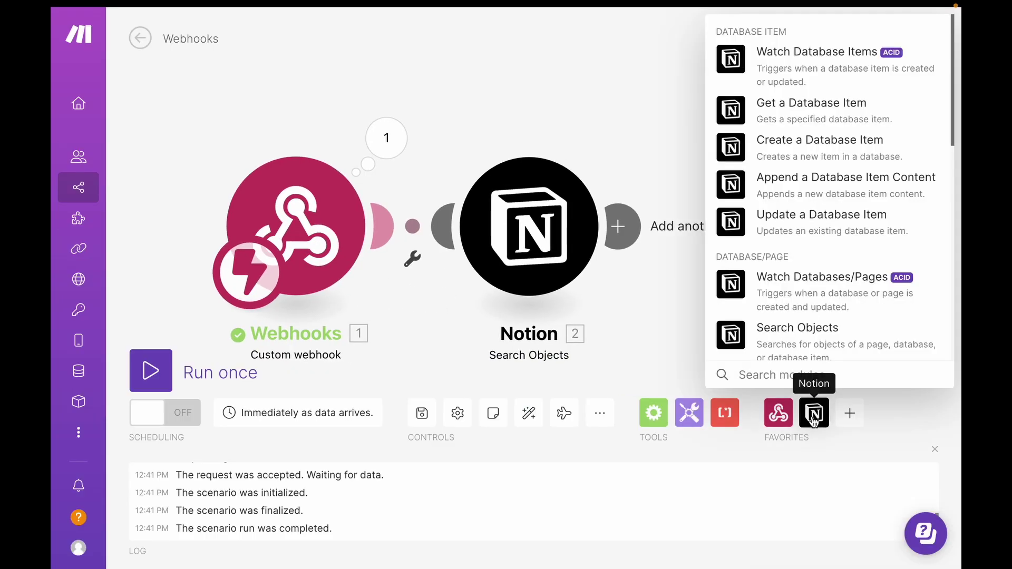
Add a Notion Update a Database Item step after the search step.
{"action": "left_click", "coordinate": [786, 214]}
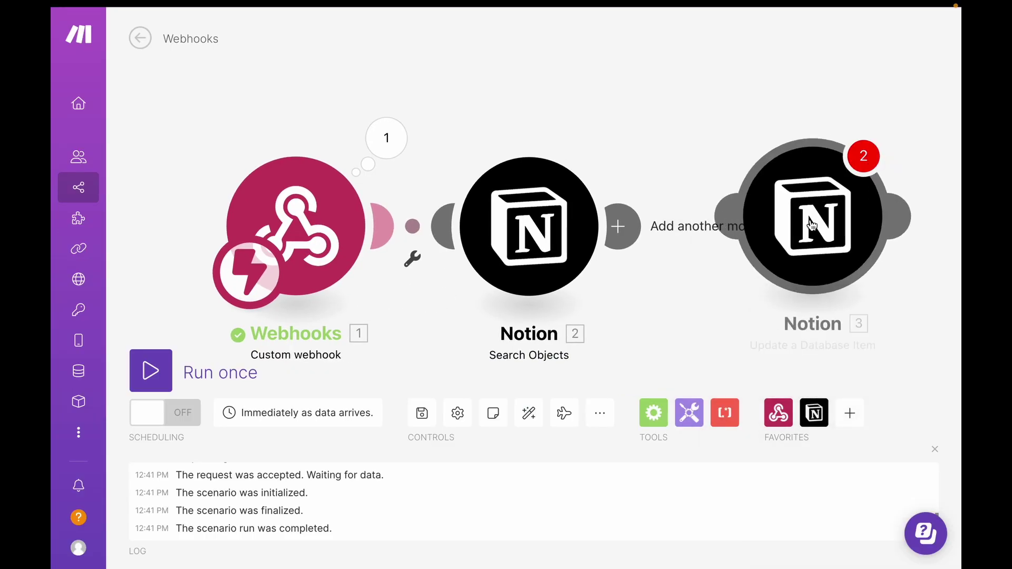
{"action": "left_click", "coordinate": [782, 243]}
{"action": "left_click", "coordinate": [767, 236]}
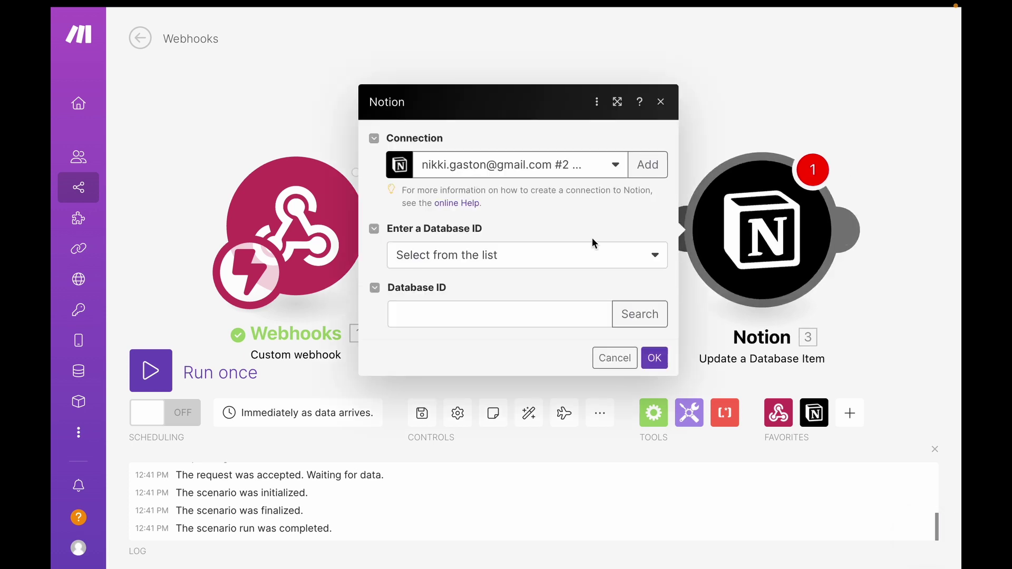
Paste the Database ID, map 2. Page ID as item ID, and set Status to Done.
{"action": "left_click", "coordinate": [459, 315]}
{"action": "key", "text": "ctrl+v"}
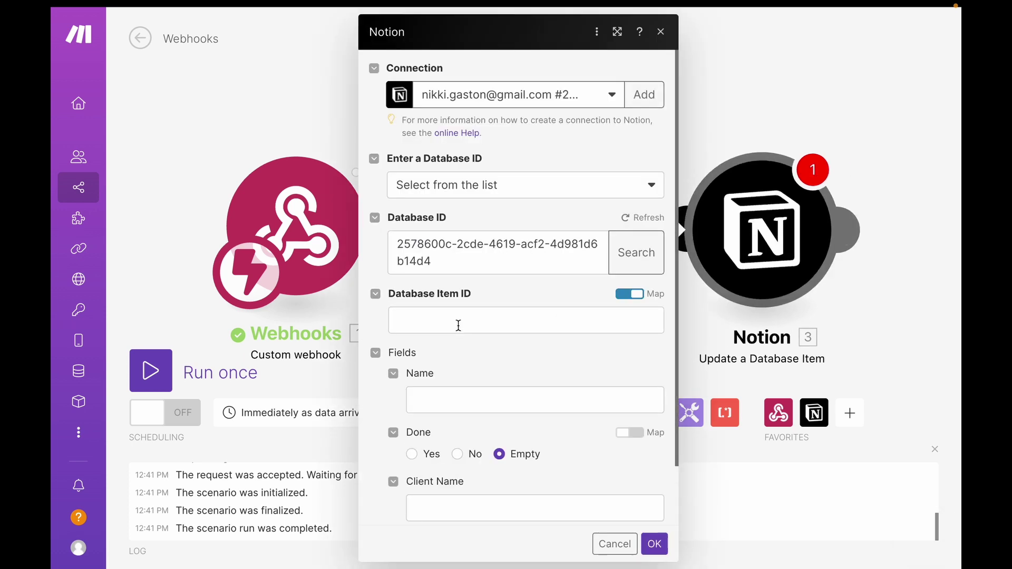
{"action": "left_click", "coordinate": [508, 326]}
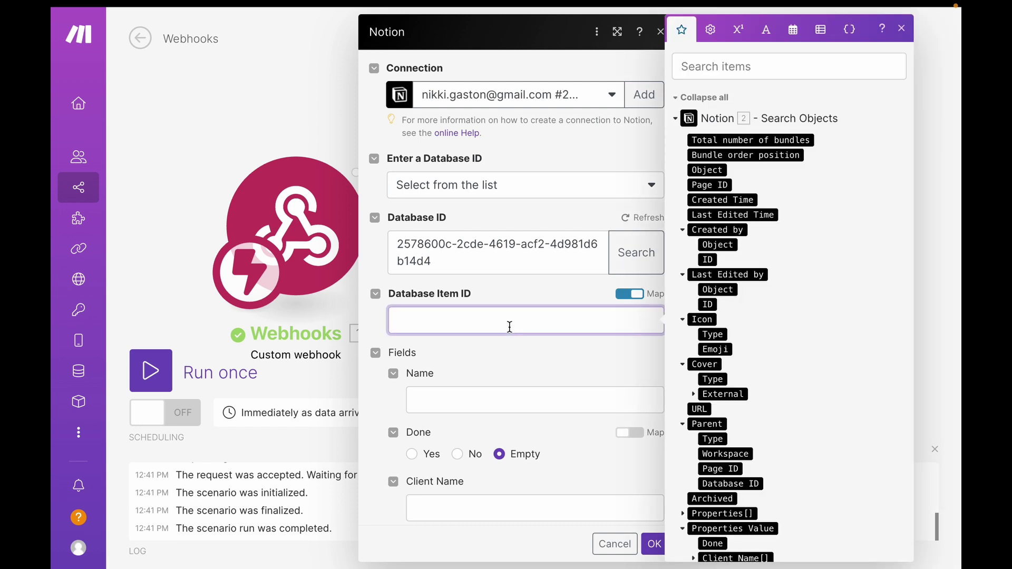
{"action": "left_click", "coordinate": [712, 186]}
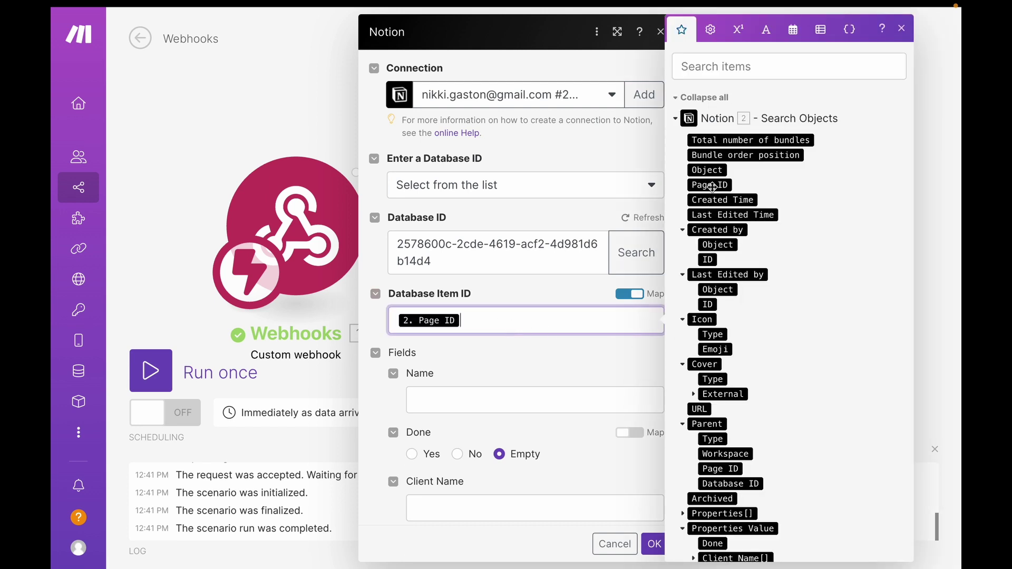
{"action": "left_click", "coordinate": [551, 351]}
{"action": "scroll", "coordinate": [552, 353], "scroll_direction": "down", "scroll_amount": 2}
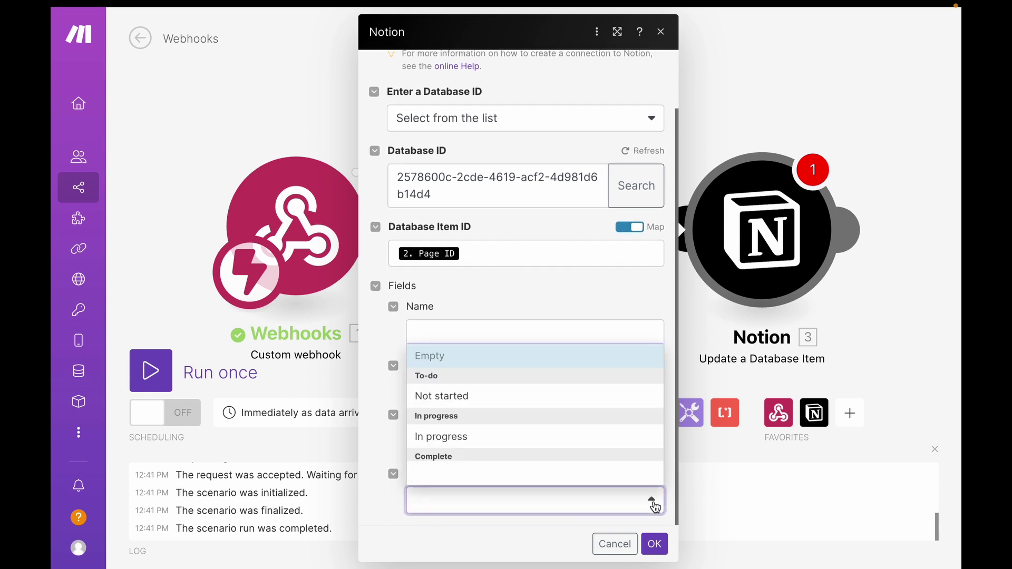
{"action": "scroll", "coordinate": [489, 457], "scroll_direction": "down", "scroll_amount": 1}
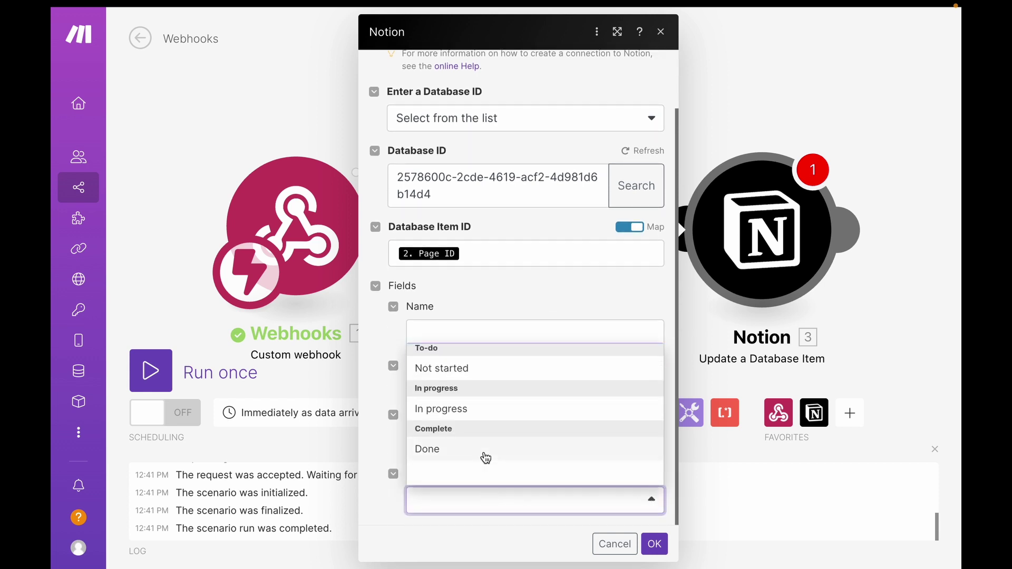
{"action": "left_click", "coordinate": [442, 449]}
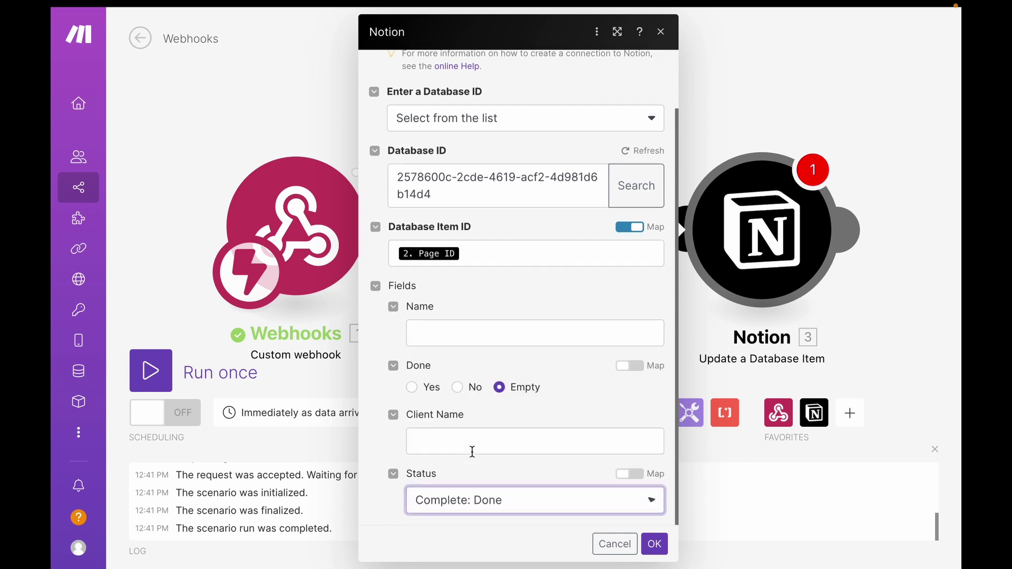
{"action": "left_click", "coordinate": [655, 544]}
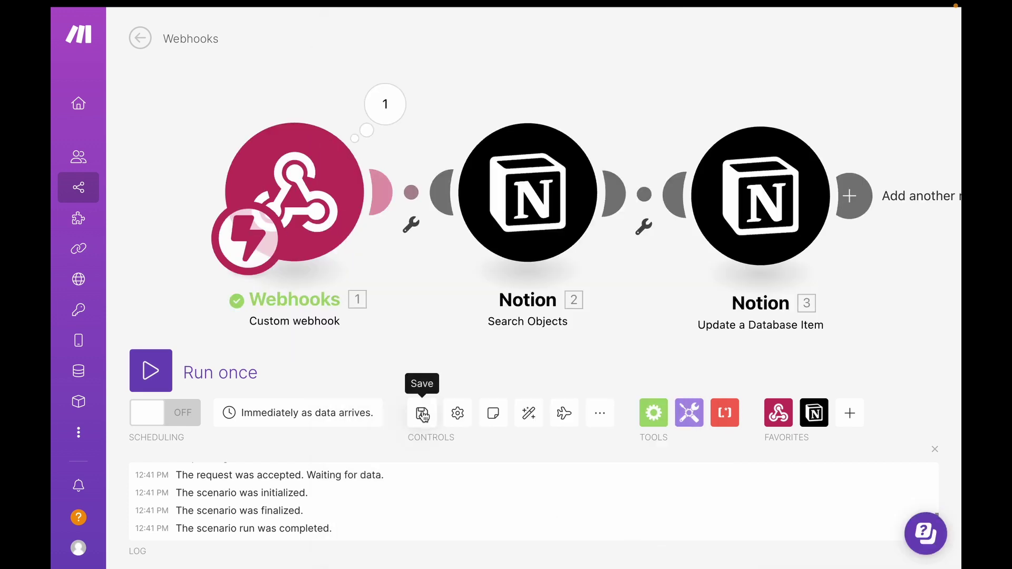
Switch the scenario's Scheduling toggle to ON.
{"action": "left_click", "coordinate": [152, 413]}
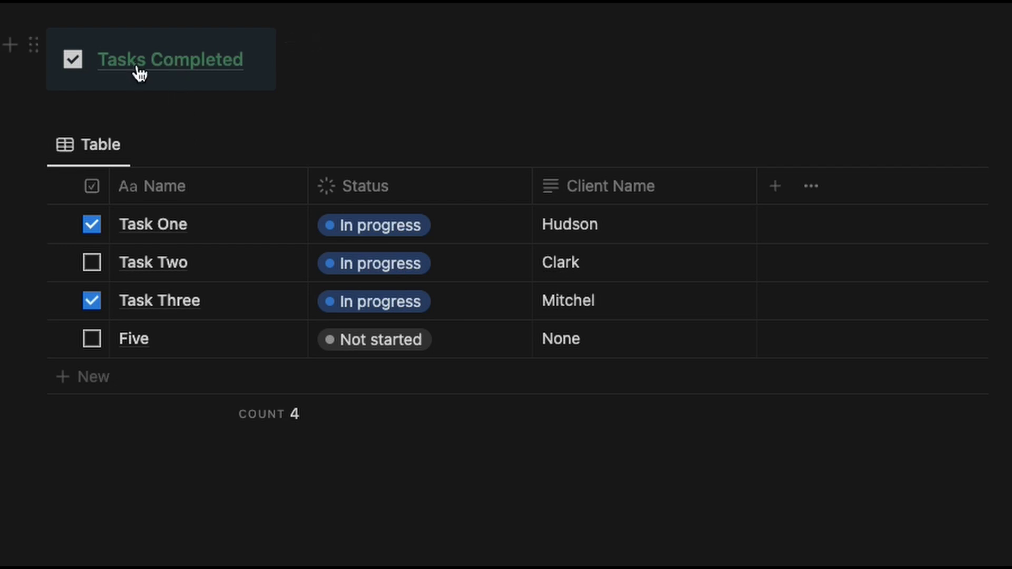
Open the Tasks Completed link pointing to hook.us1.make.com to fire the webhook.
{"action": "mouse_move", "coordinate": [137, 68]}
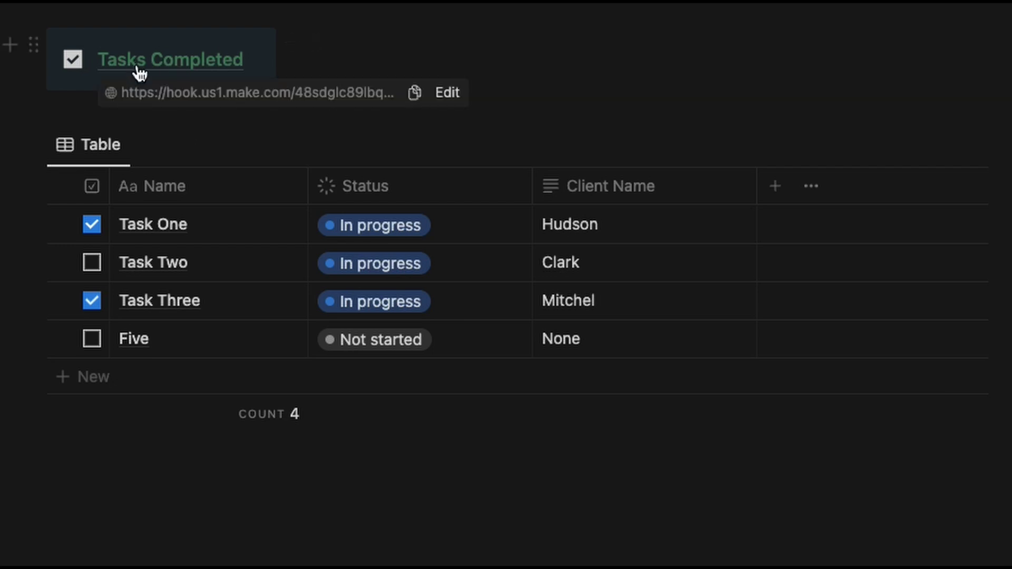
{"action": "left_click", "coordinate": [136, 65]}
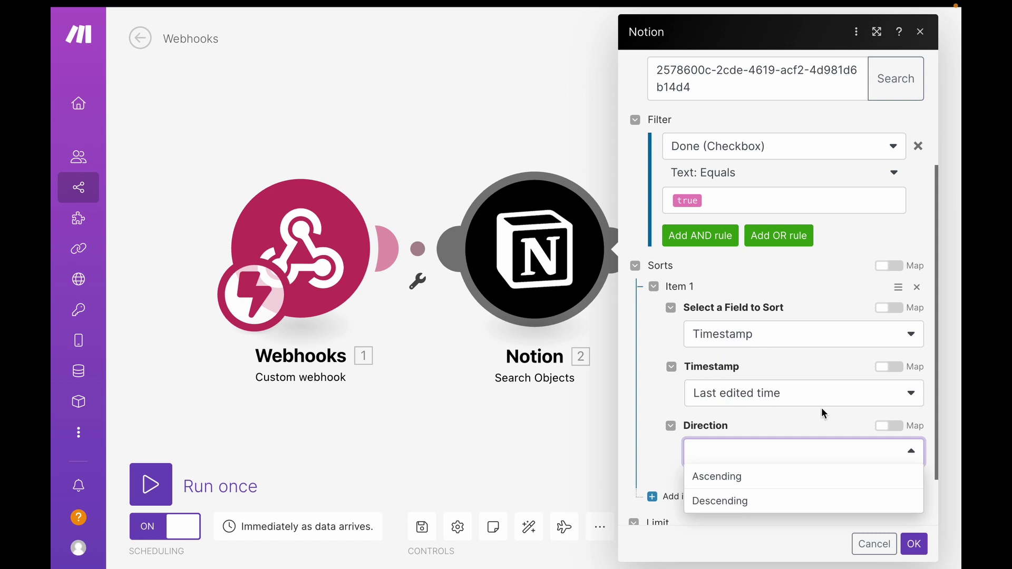
Set the Last edited time sort to Descending and edit the results Limit field.
{"action": "left_click", "coordinate": [723, 503]}
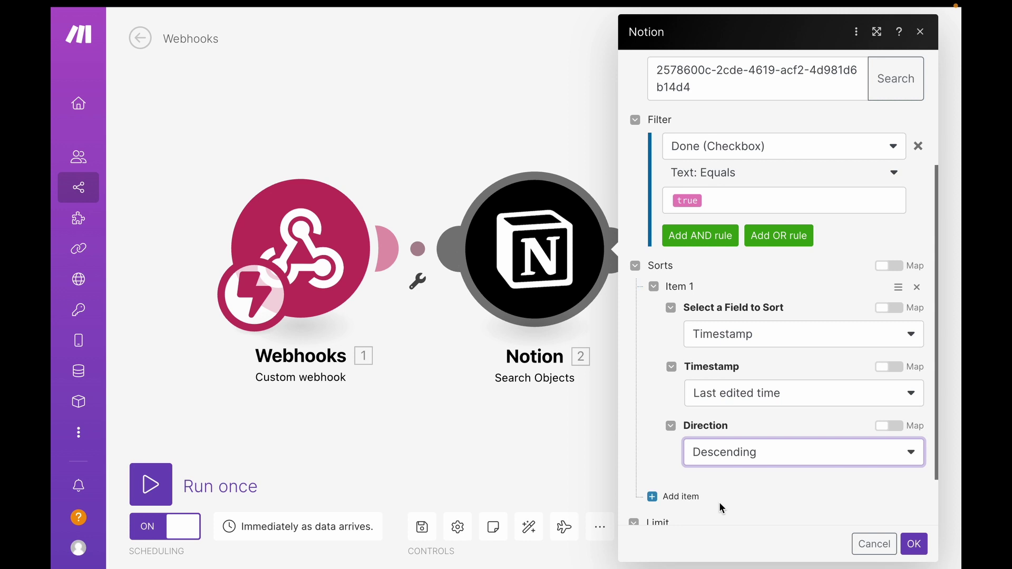
{"action": "scroll", "coordinate": [667, 481], "scroll_direction": "down", "scroll_amount": 2}
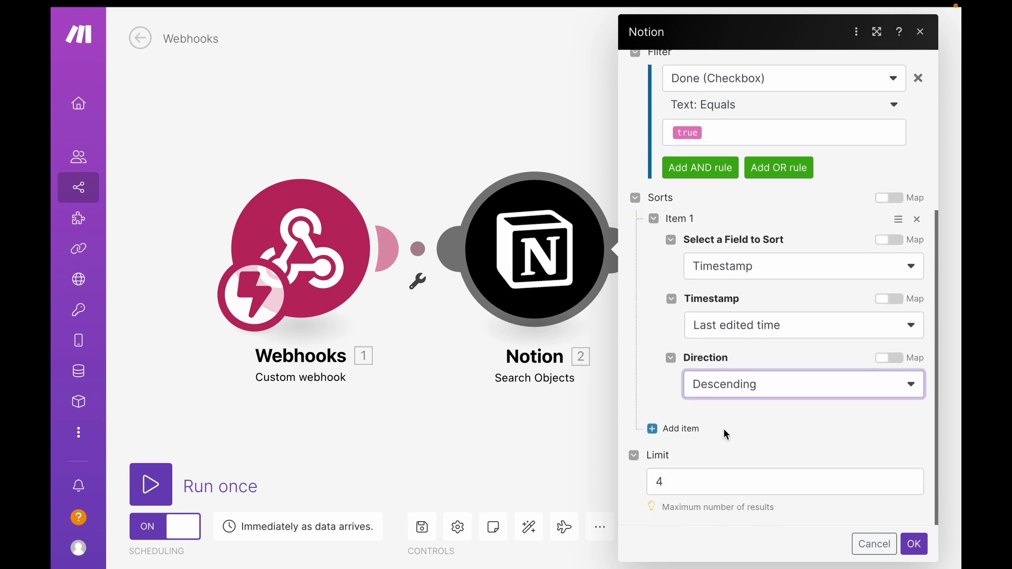
{"action": "left_click", "coordinate": [684, 484]}
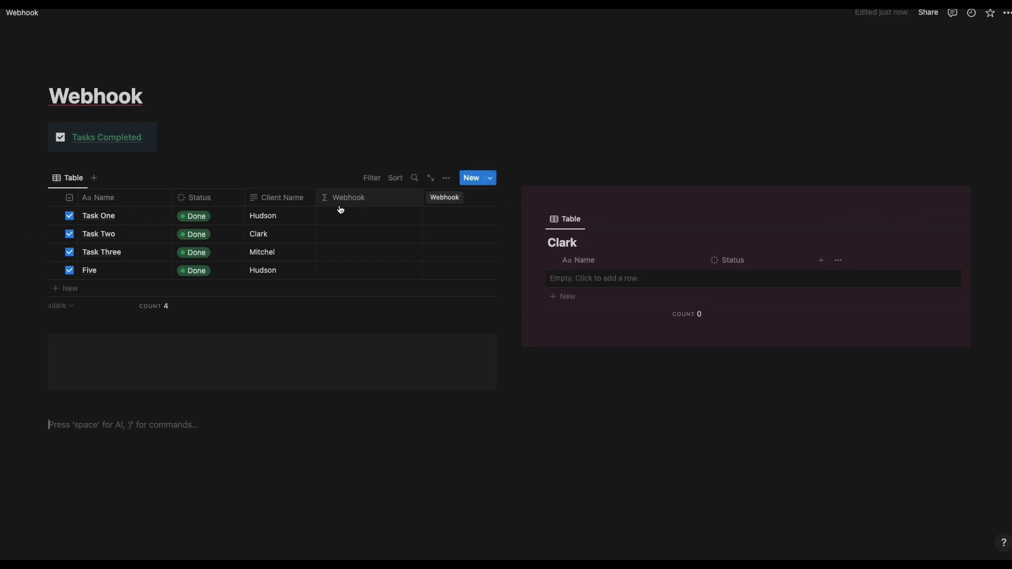
Set the Webhook column formula to the pasted Make webhook URL in quotes.
{"action": "left_click", "coordinate": [392, 217]}
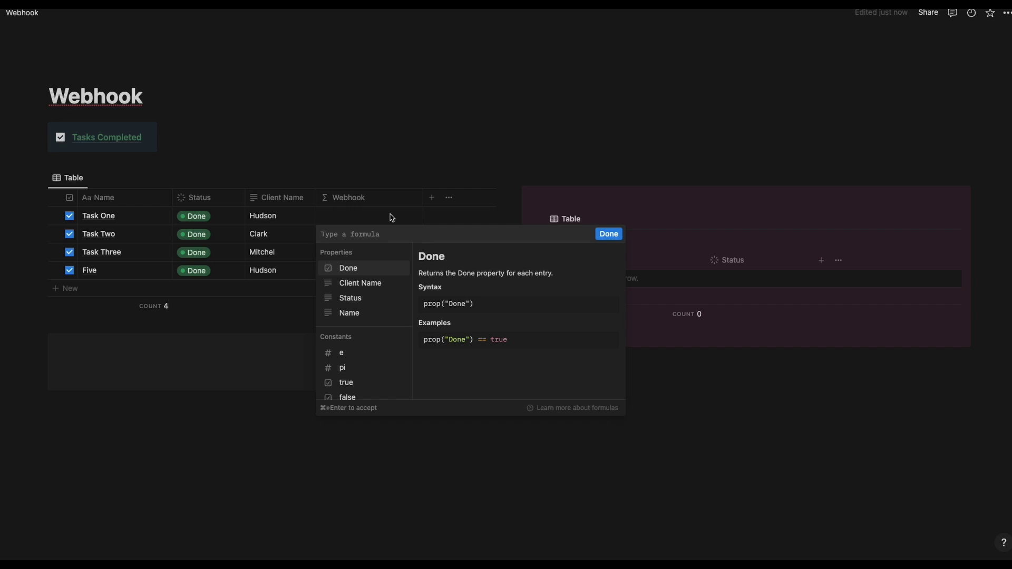
{"action": "type", "text": "\""}
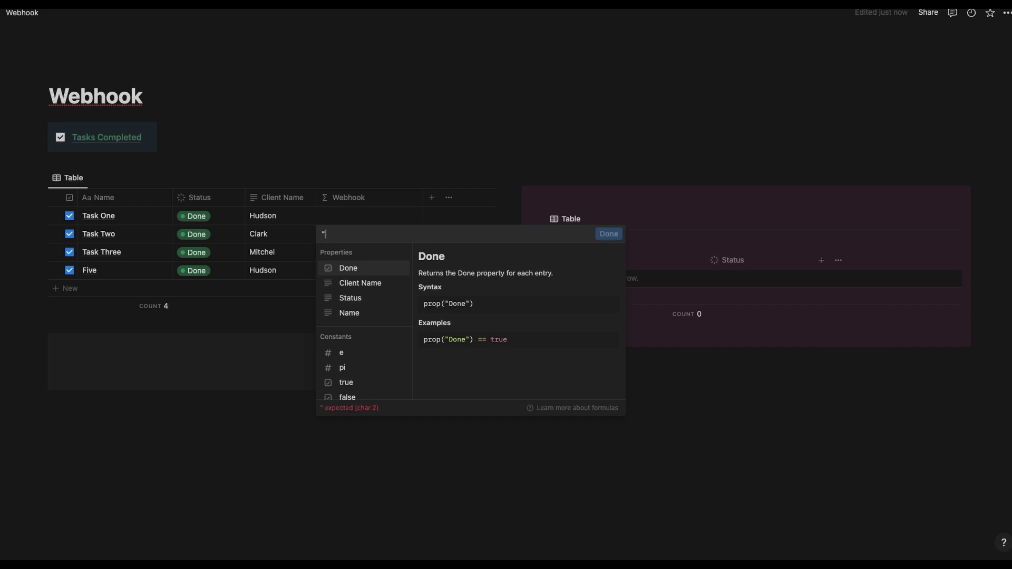
{"action": "key", "text": "ctrl+v"}
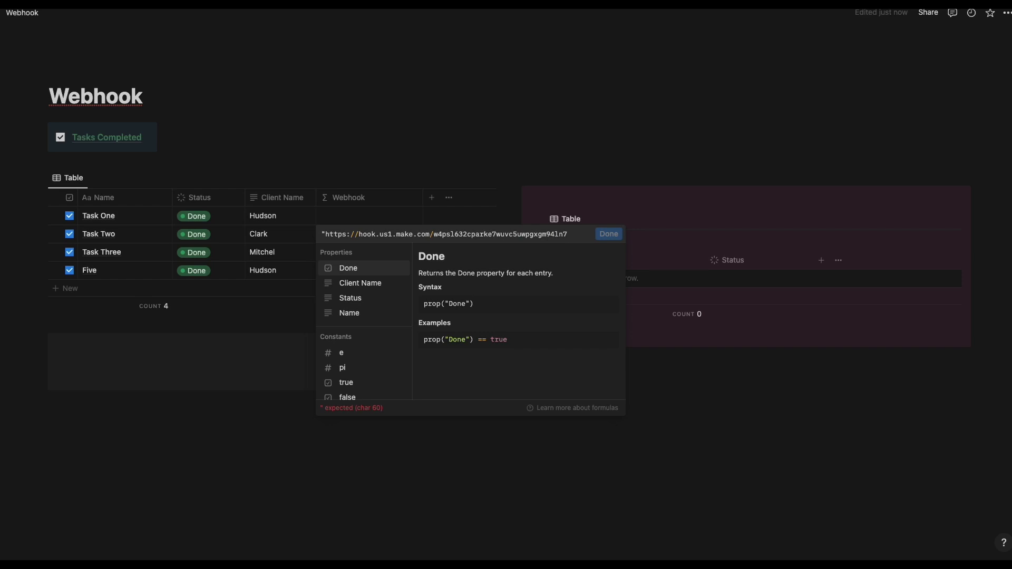
{"action": "type", "text": "\""}
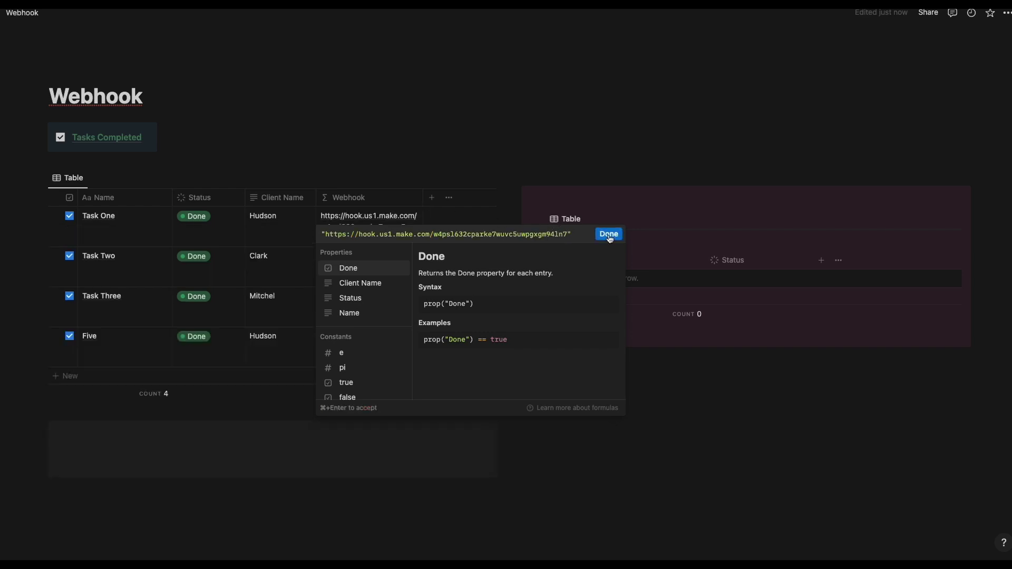
{"action": "left_click", "coordinate": [609, 234]}
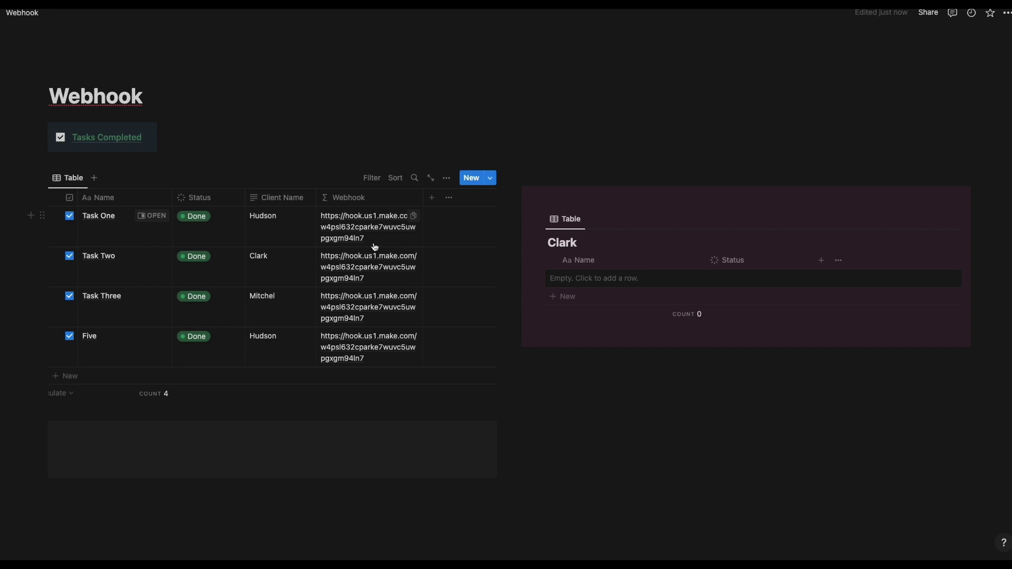
Fire Task Three's webhook link in Arc, confirm Make answers Accepted, and close the preview.
{"action": "left_click", "coordinate": [377, 310]}
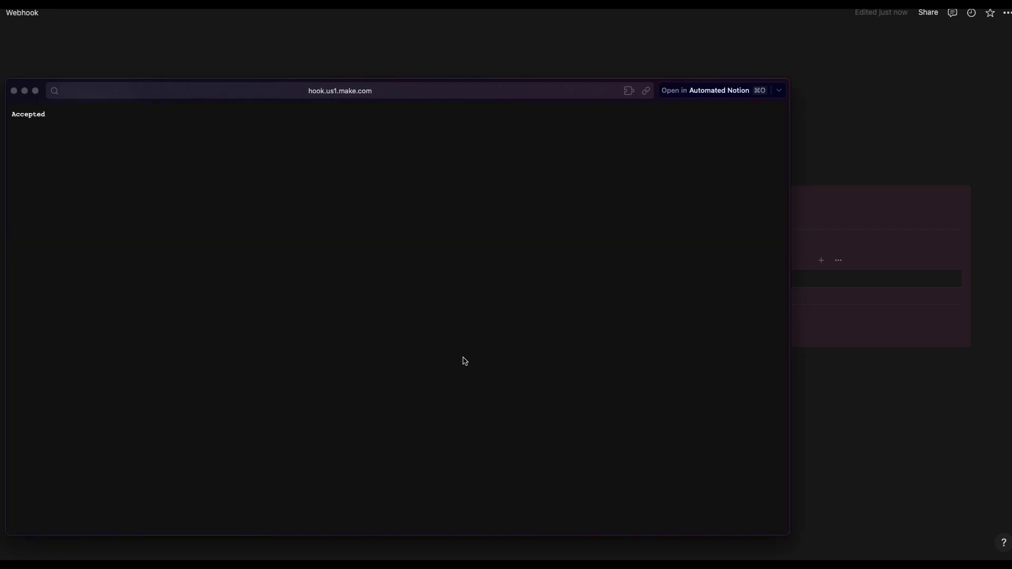
{"action": "key", "text": "Escape"}
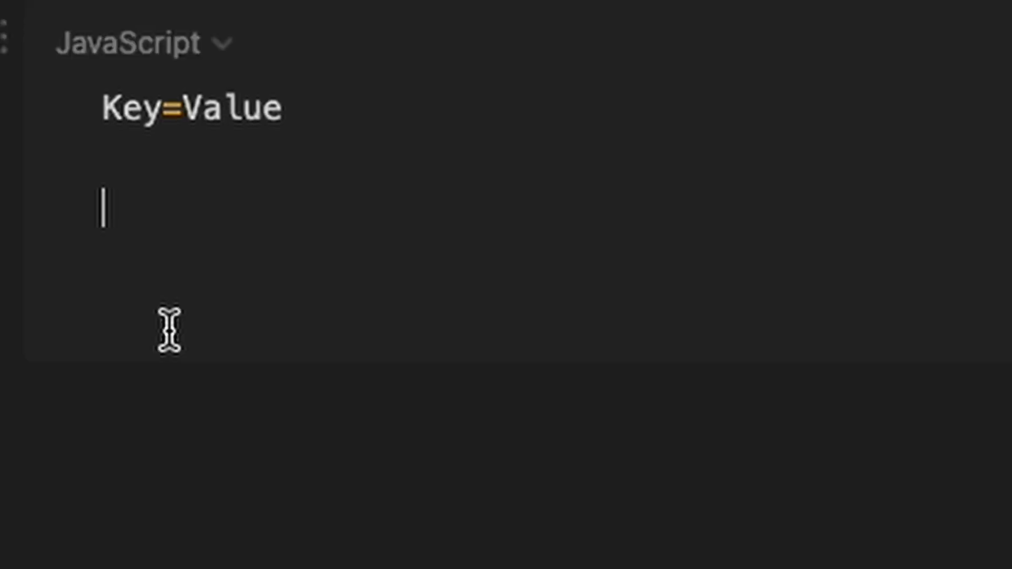
Add the example line id= followed by a pasted page ID under Key=Value.
{"action": "type", "text": "id="}
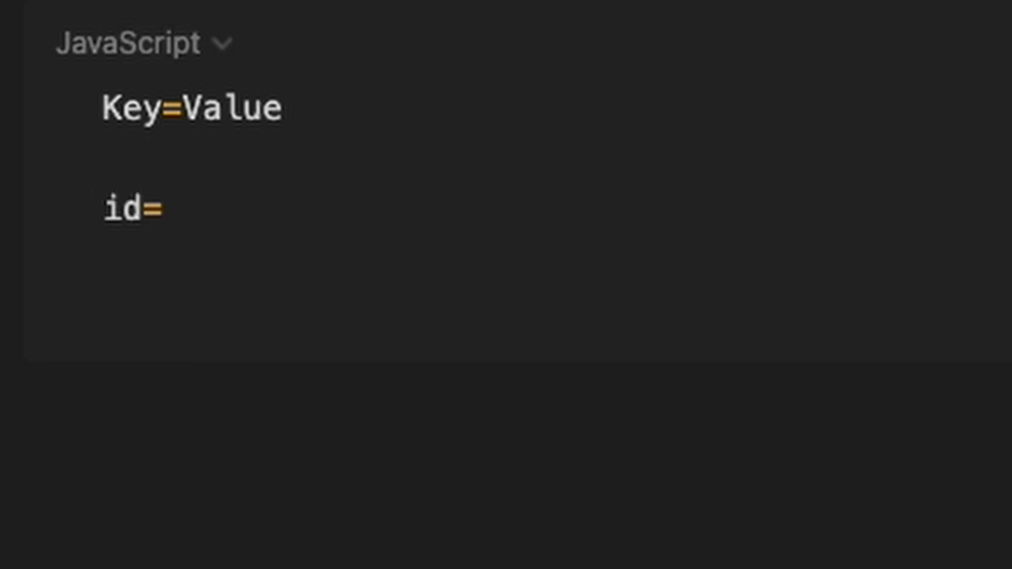
{"action": "key", "text": "super+v"}
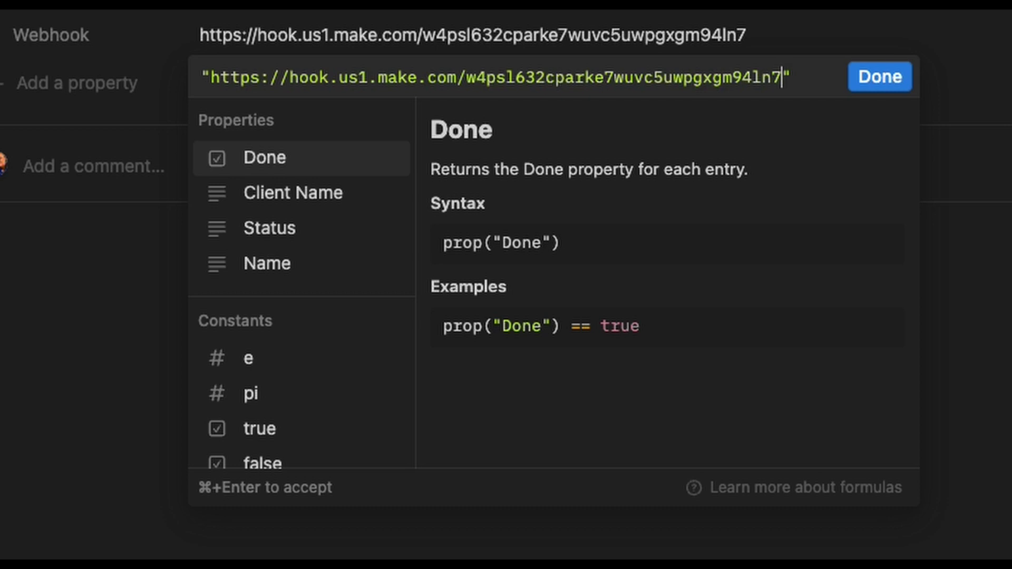
Change the Webhook formula to the URL with ? plus "id=" + id(), and accept it.
{"action": "type", "text": "?"}
{"action": "key", "text": "Right"}
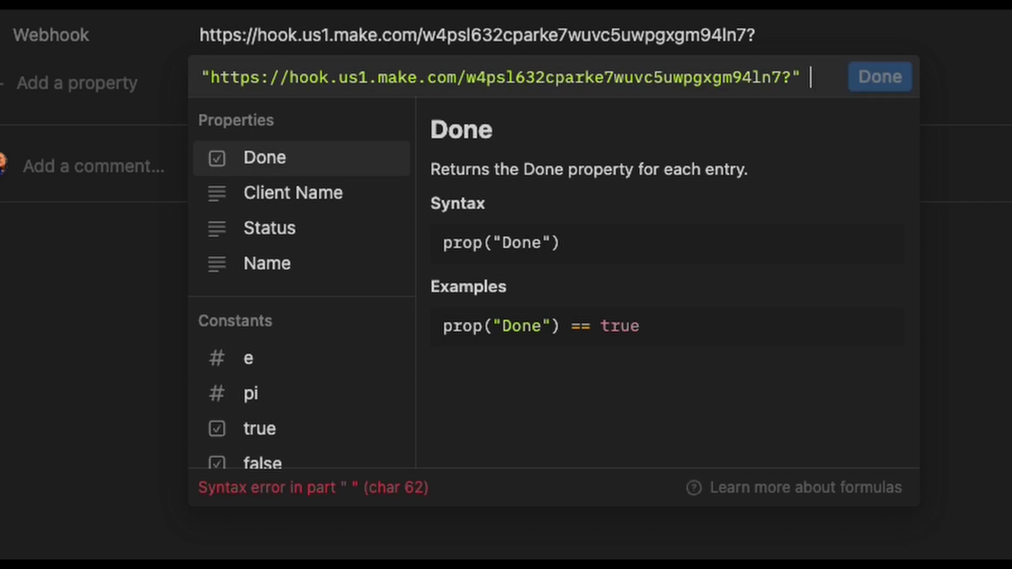
{"action": "type", "text": "+"}
{"action": "type", "text": "\"id"}
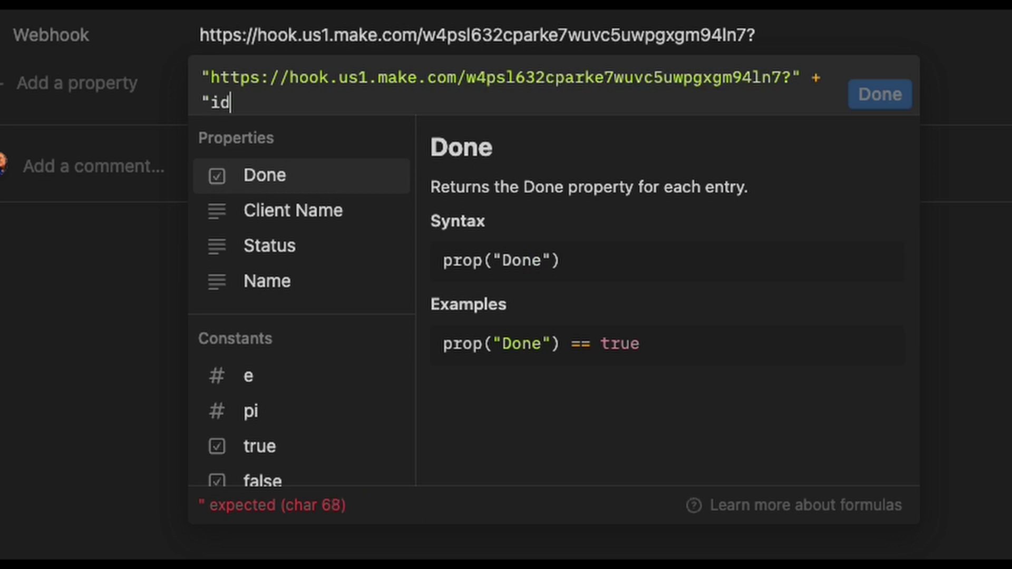
{"action": "type", "text": "=\""}
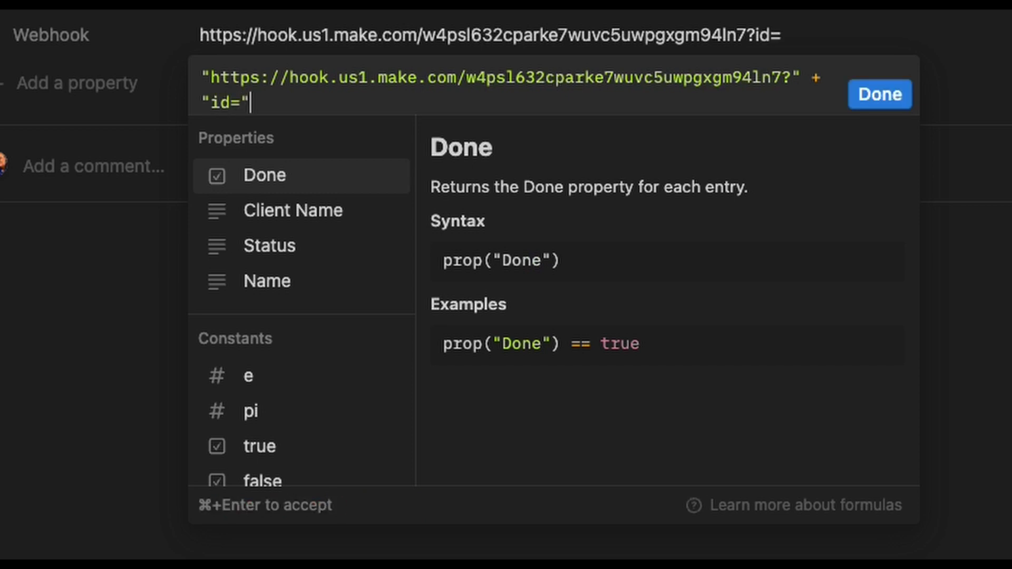
{"action": "type", "text": " +"}
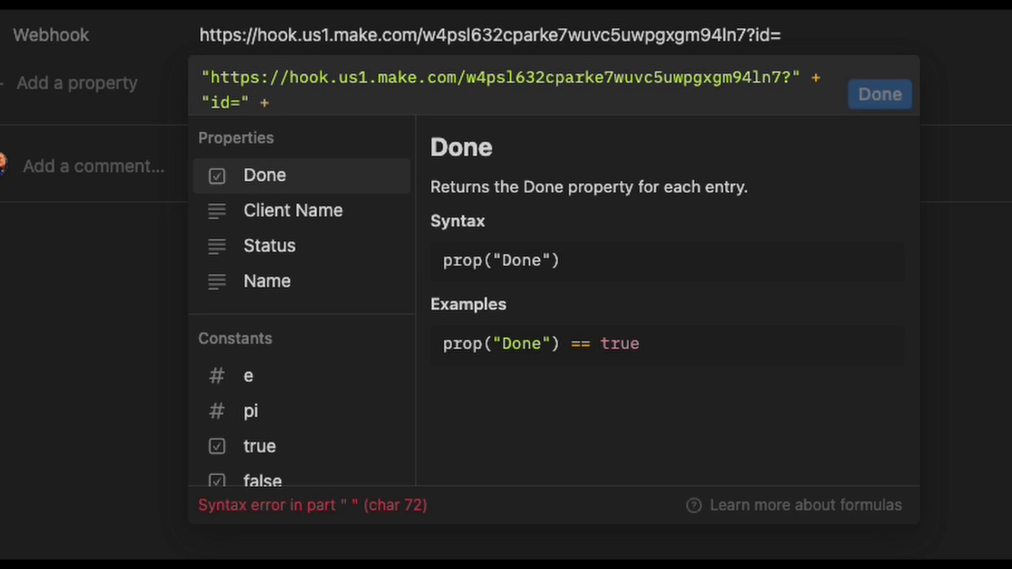
{"action": "scroll", "coordinate": [327, 417], "scroll_direction": "down", "scroll_amount": 10}
{"action": "scroll", "coordinate": [329, 416], "scroll_direction": "down", "scroll_amount": 15}
{"action": "scroll", "coordinate": [329, 415], "scroll_direction": "down", "scroll_amount": 6}
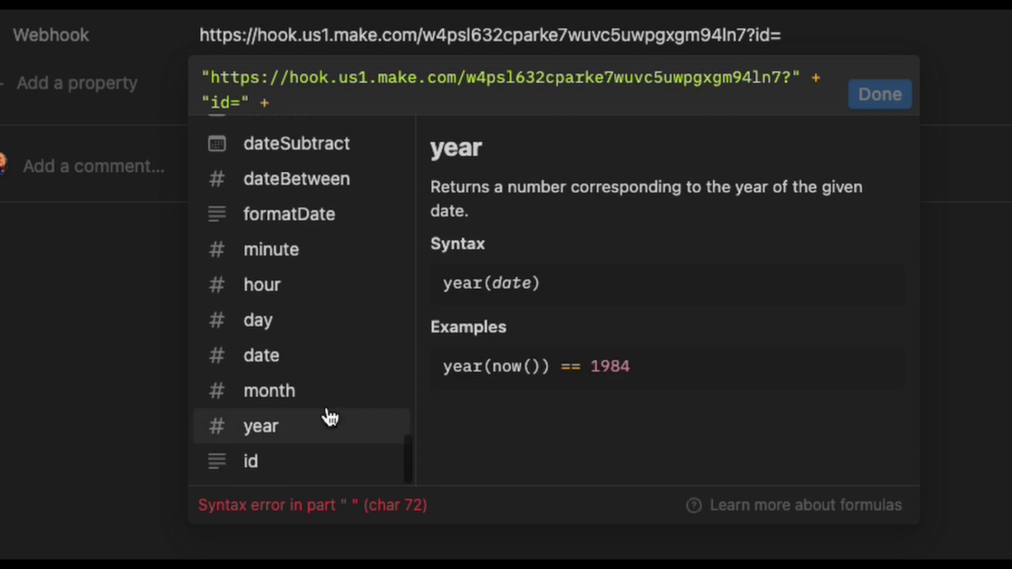
{"action": "left_click", "coordinate": [311, 476]}
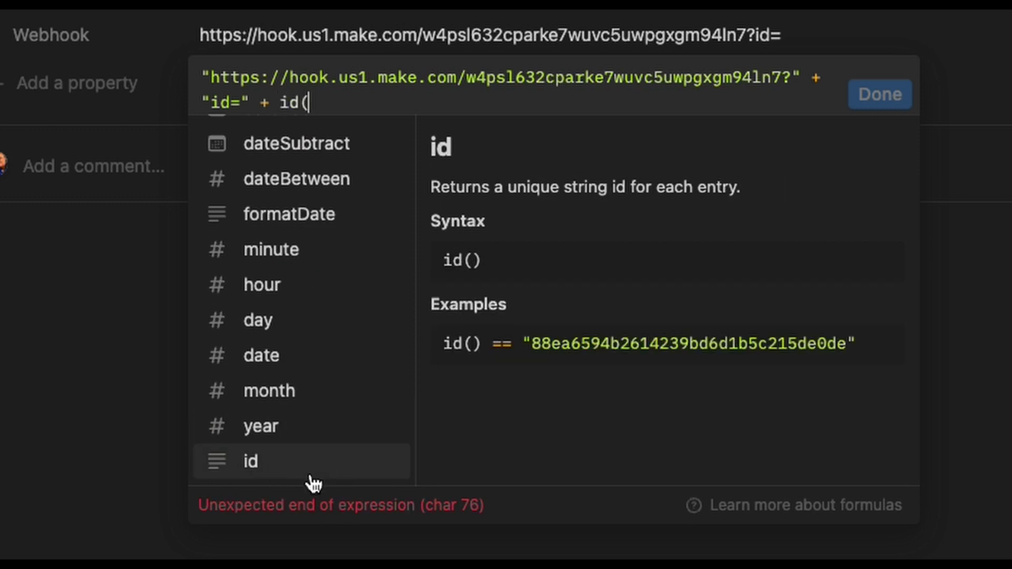
{"action": "type", "text": ")"}
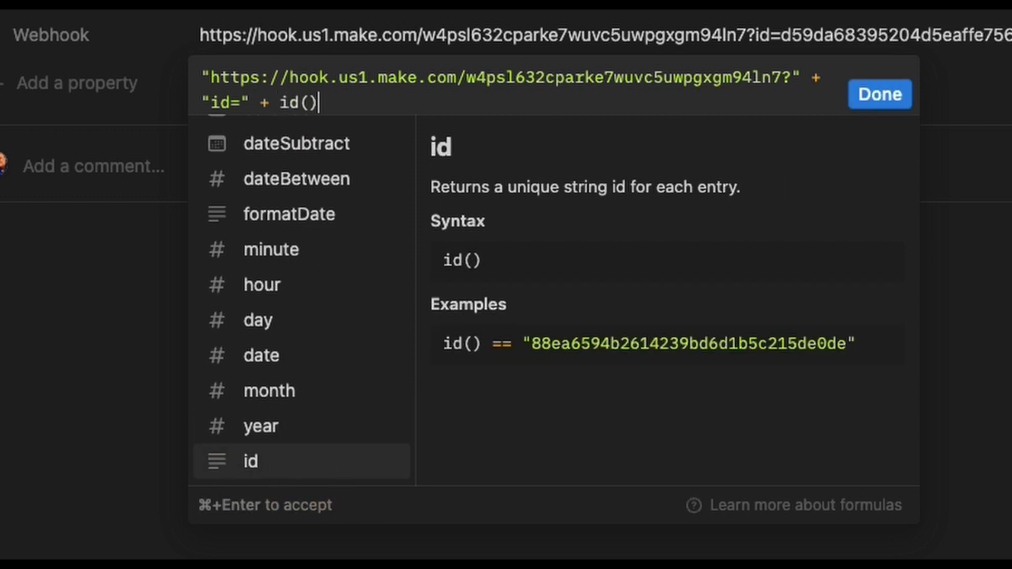
{"action": "left_click", "coordinate": [880, 101]}
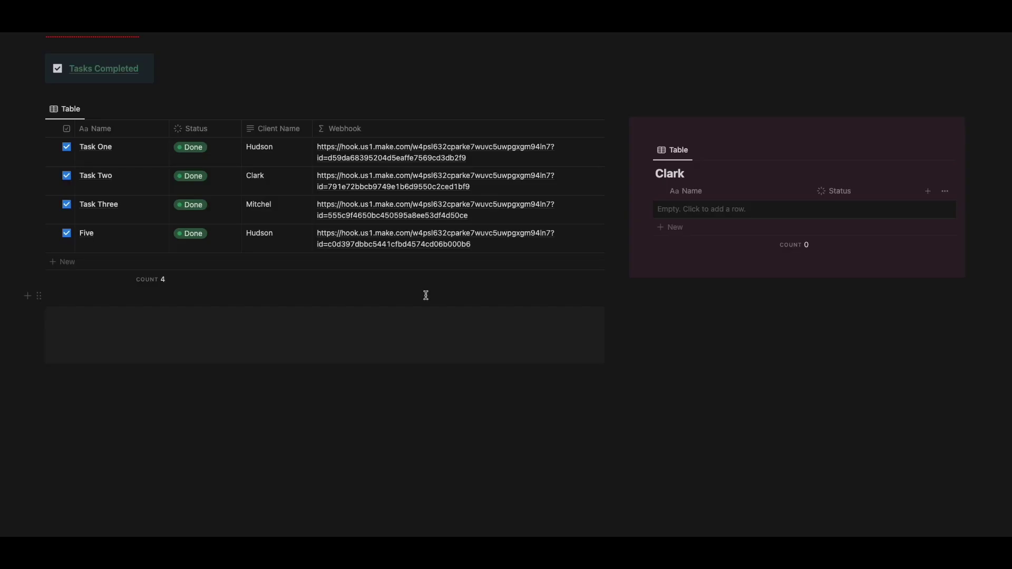
Open Task One's updated webhook link so its page ID reaches Make.
{"action": "left_click", "coordinate": [441, 158]}
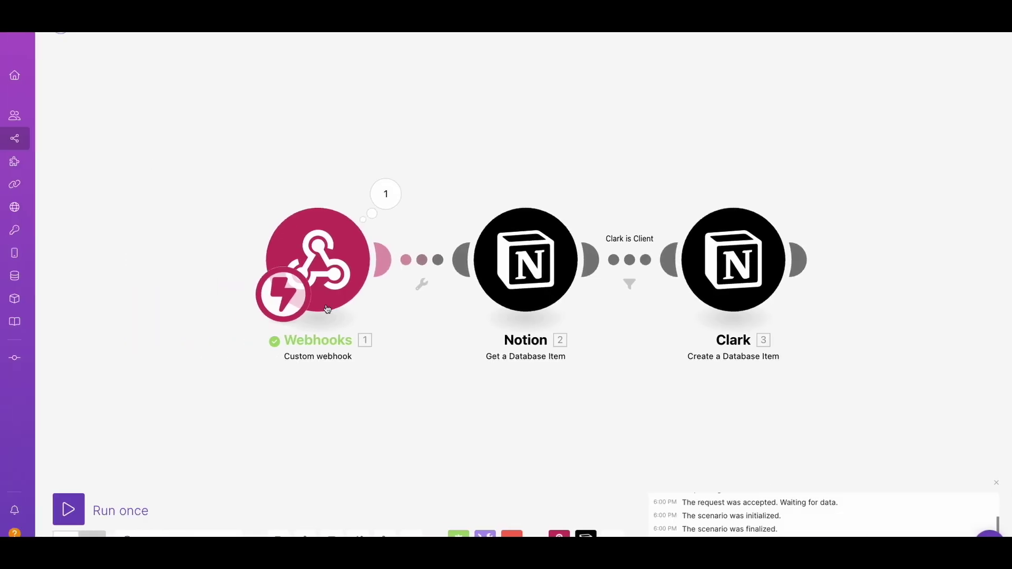
Inspect the received page id in the webhook bundle and open Get a Database Item settings.
{"action": "left_click", "coordinate": [386, 203]}
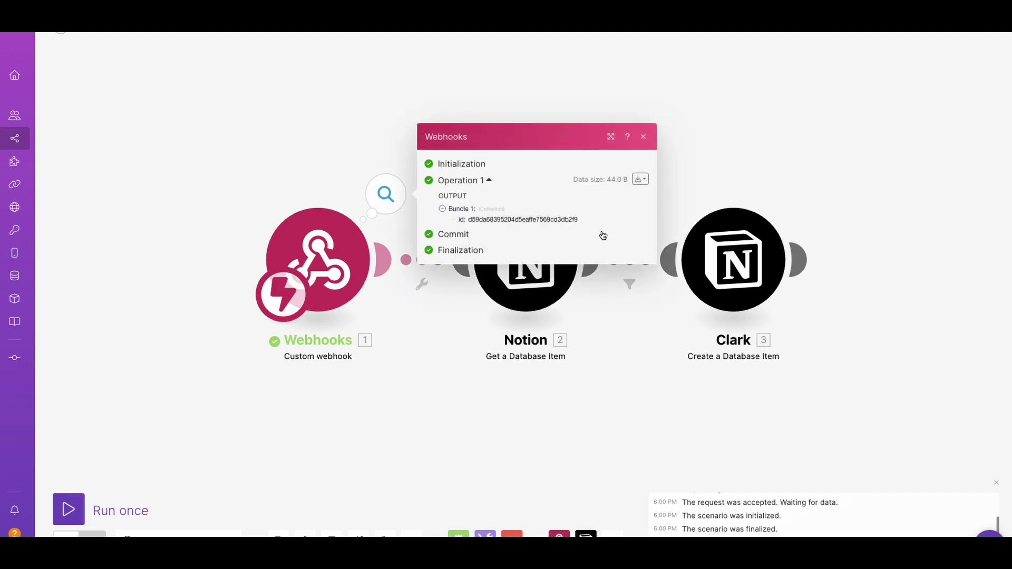
{"action": "left_click", "coordinate": [519, 283]}
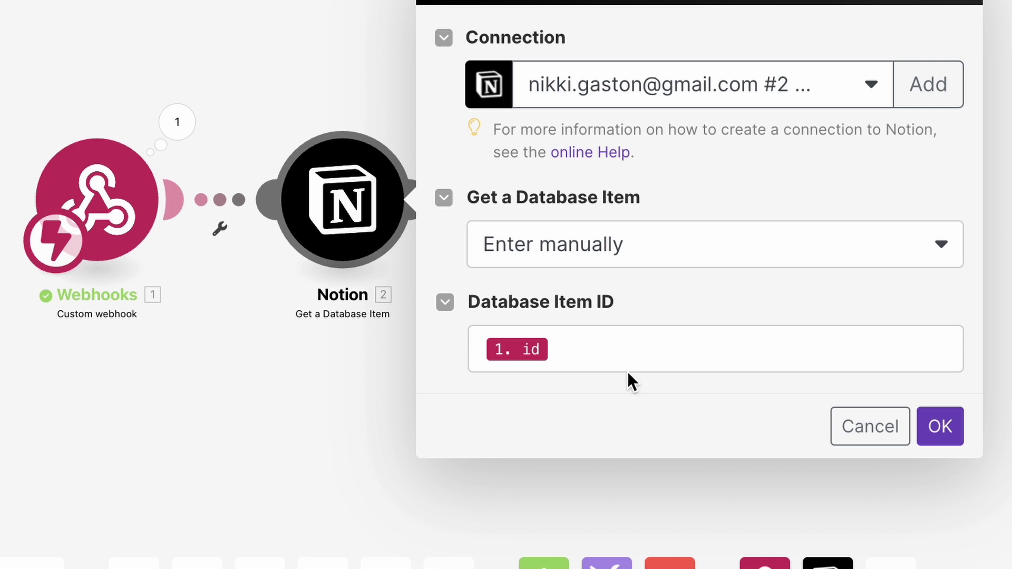
Confirm the Get a Database Item lookup, then review and confirm the Clark Create a Database Item fields.
{"action": "left_click", "coordinate": [944, 433]}
{"action": "left_click", "coordinate": [522, 234]}
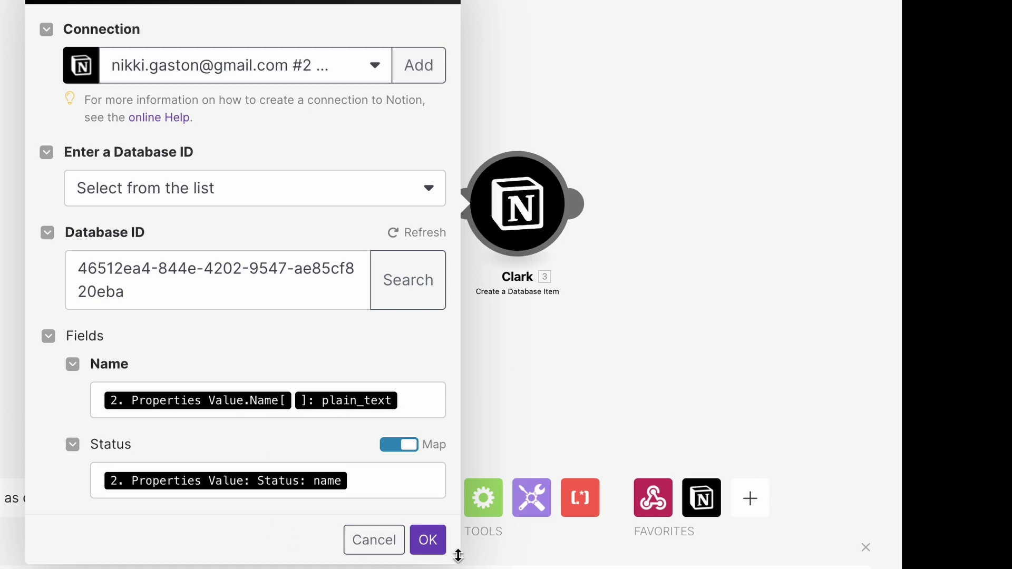
{"action": "left_click", "coordinate": [428, 540]}
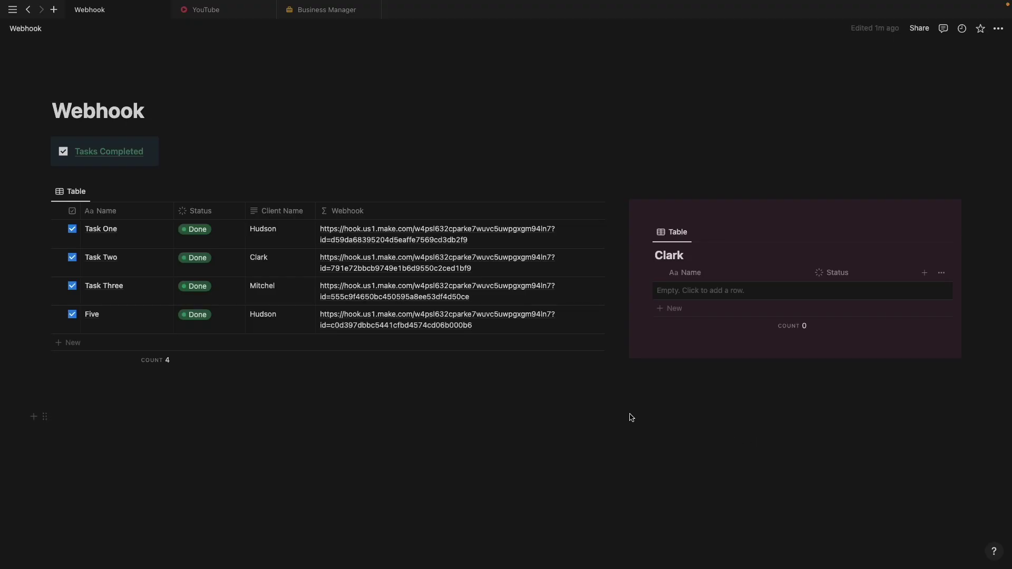
Trigger Task Two's and Task One's webhook links, closing each Accepted response window.
{"action": "left_click", "coordinate": [458, 273]}
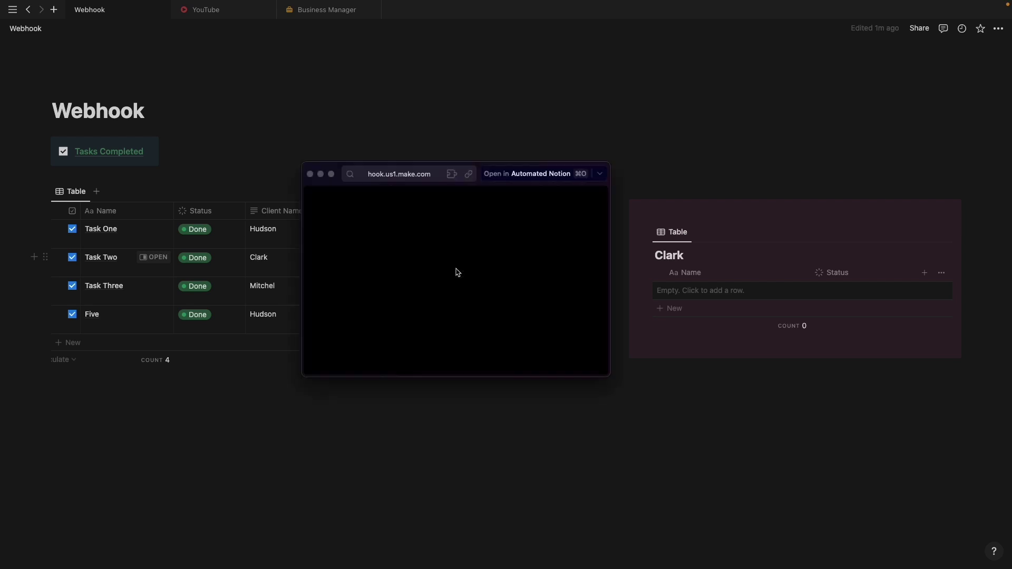
{"action": "left_click", "coordinate": [310, 174]}
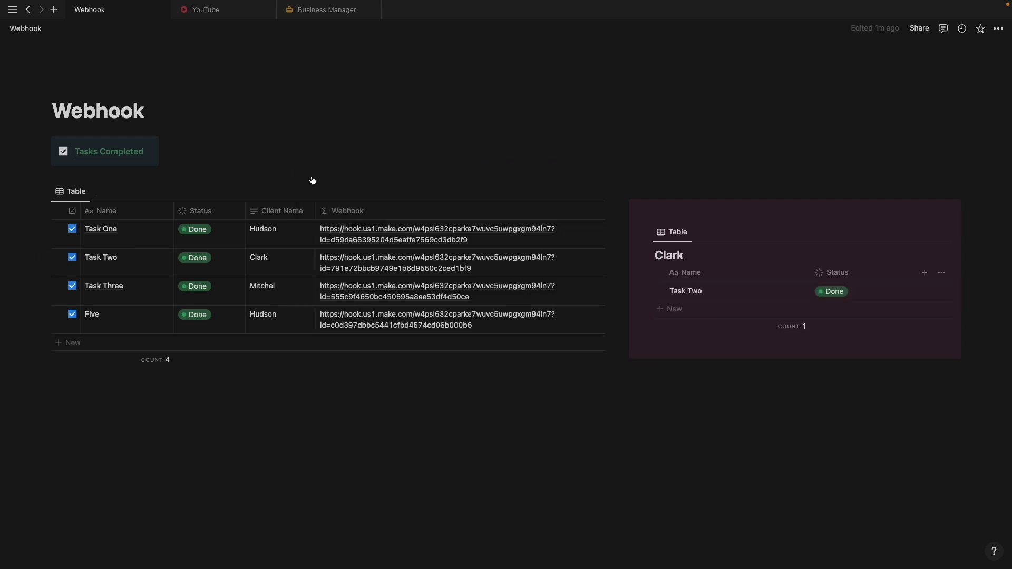
{"action": "left_click", "coordinate": [433, 232]}
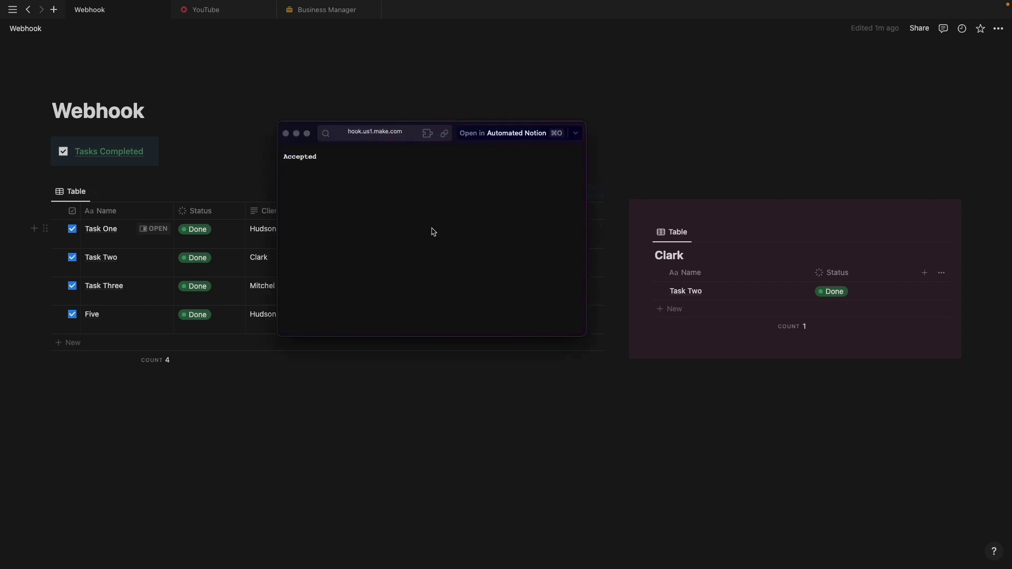
{"action": "left_click", "coordinate": [286, 133]}
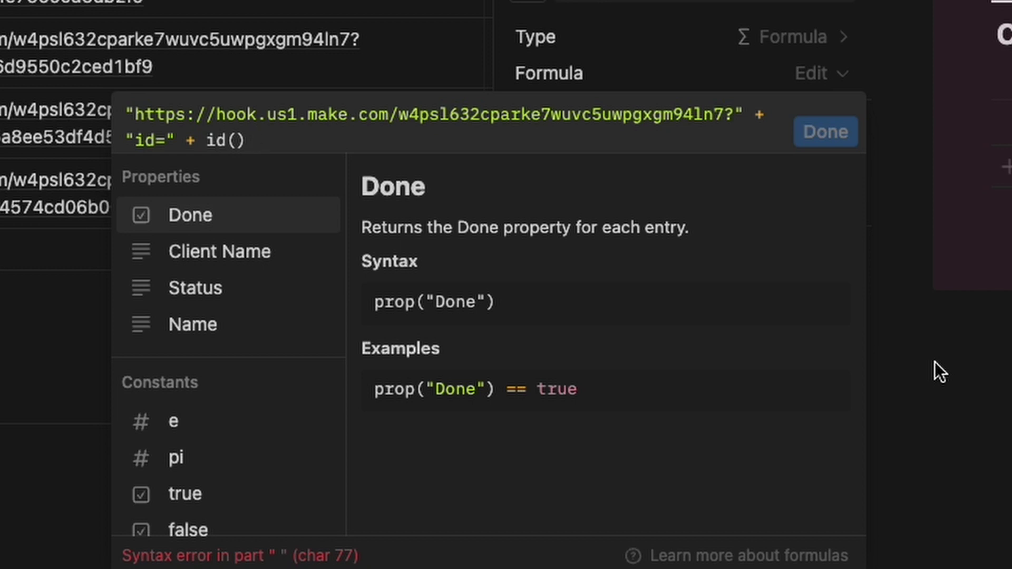
Append + "&" + "Name=" + after id() in the Webhook formula.
{"action": "type", "text": "+ \""}
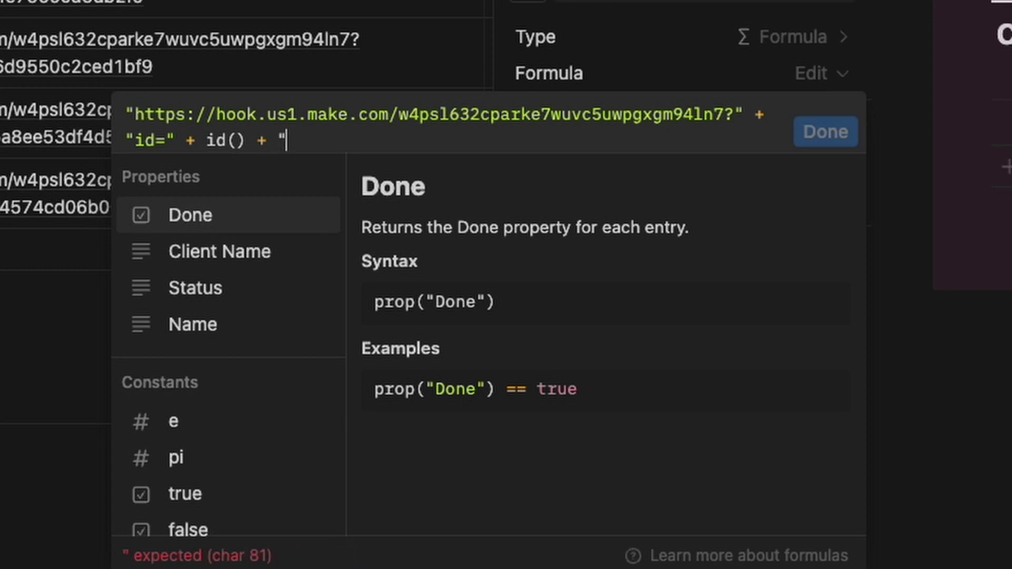
{"action": "type", "text": "&\""}
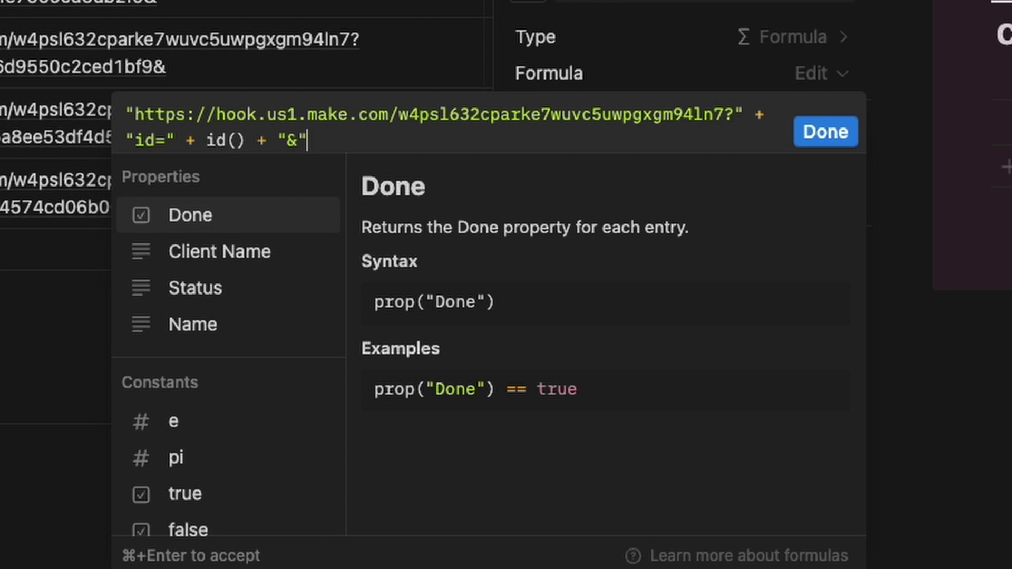
{"action": "type", "text": "+"}
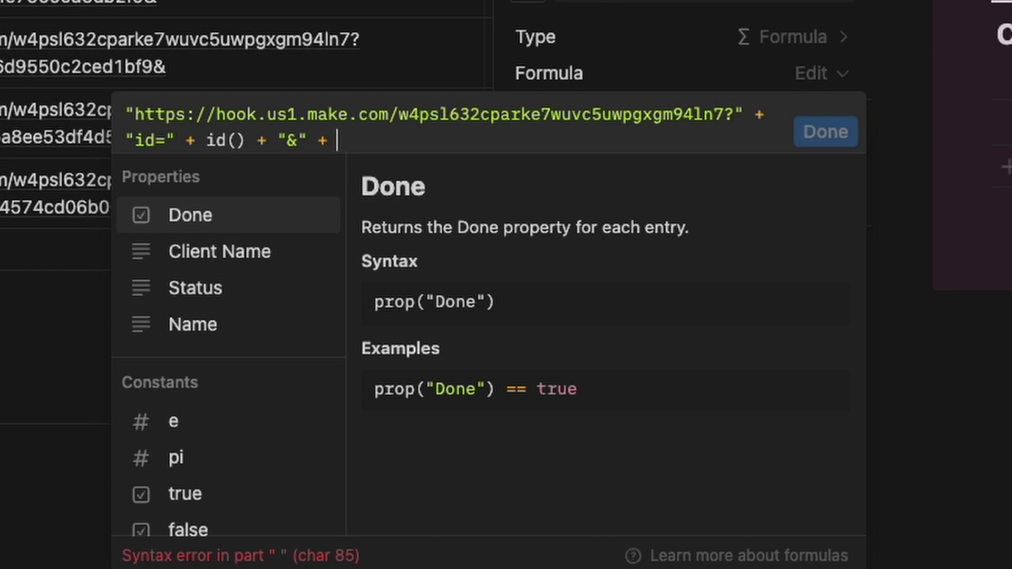
{"action": "type", "text": "\""}
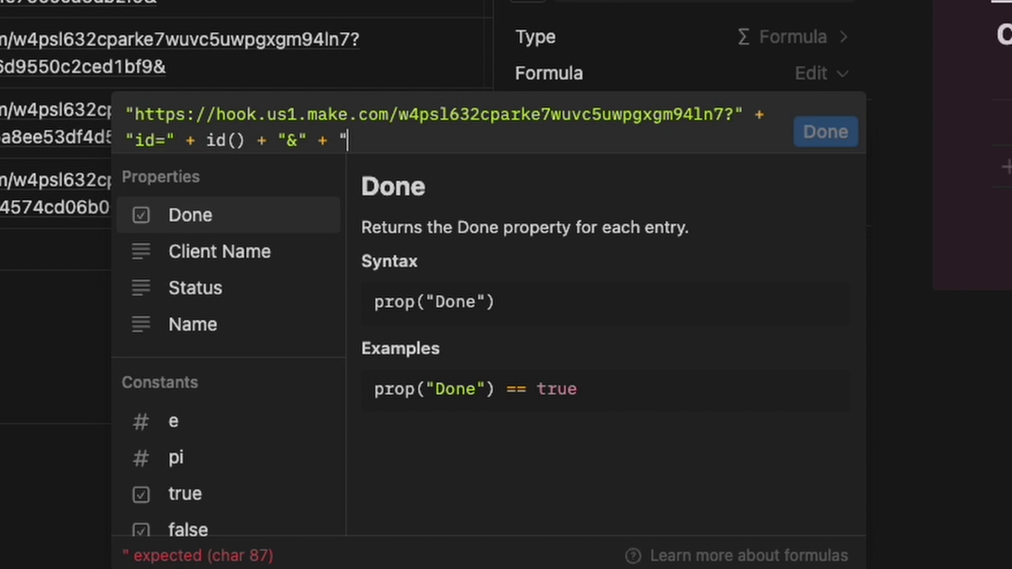
{"action": "type", "text": "Name"}
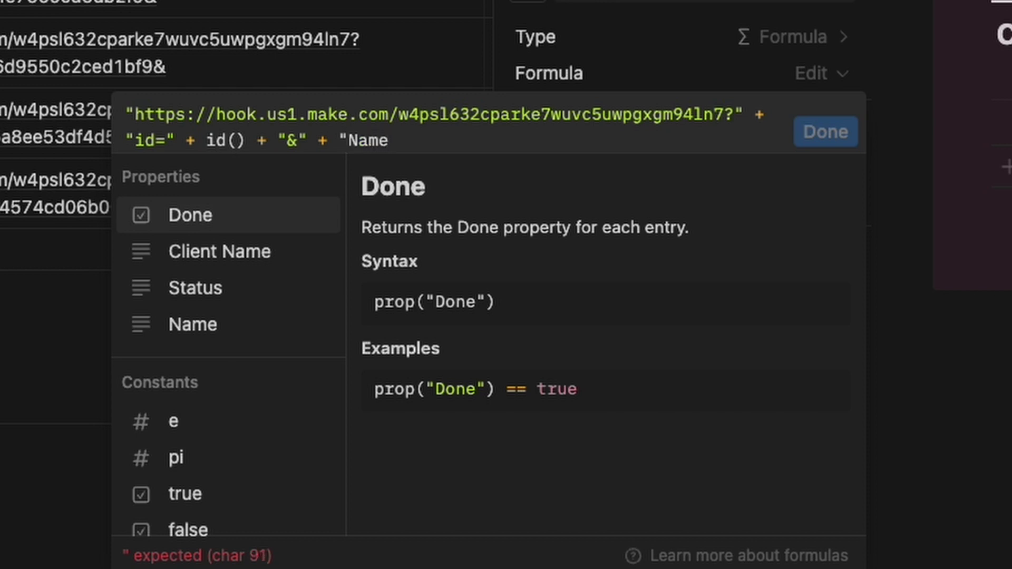
{"action": "type", "text": "\""}
{"action": "key", "text": "BackSpace"}
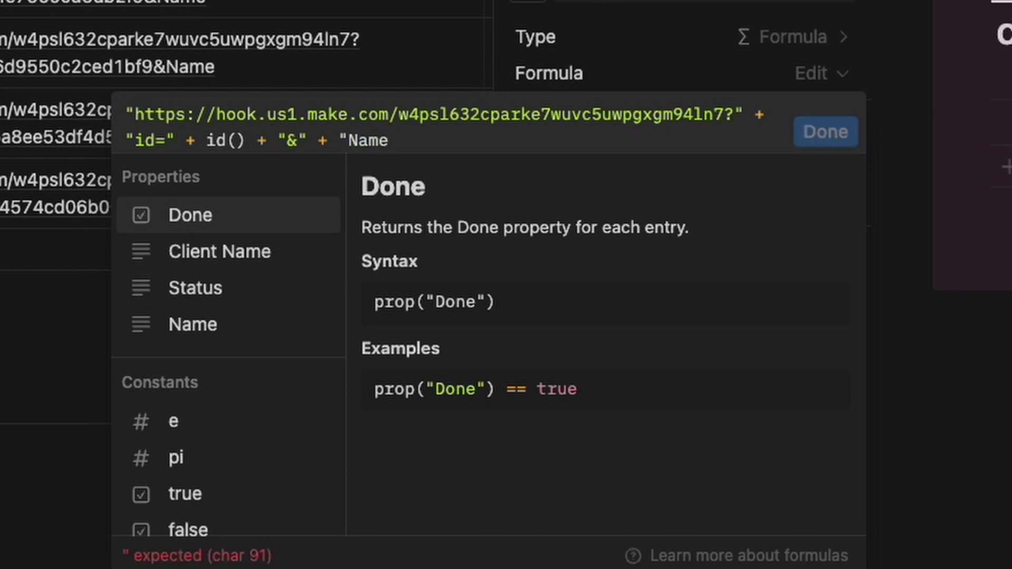
{"action": "type", "text": "=\" +"}
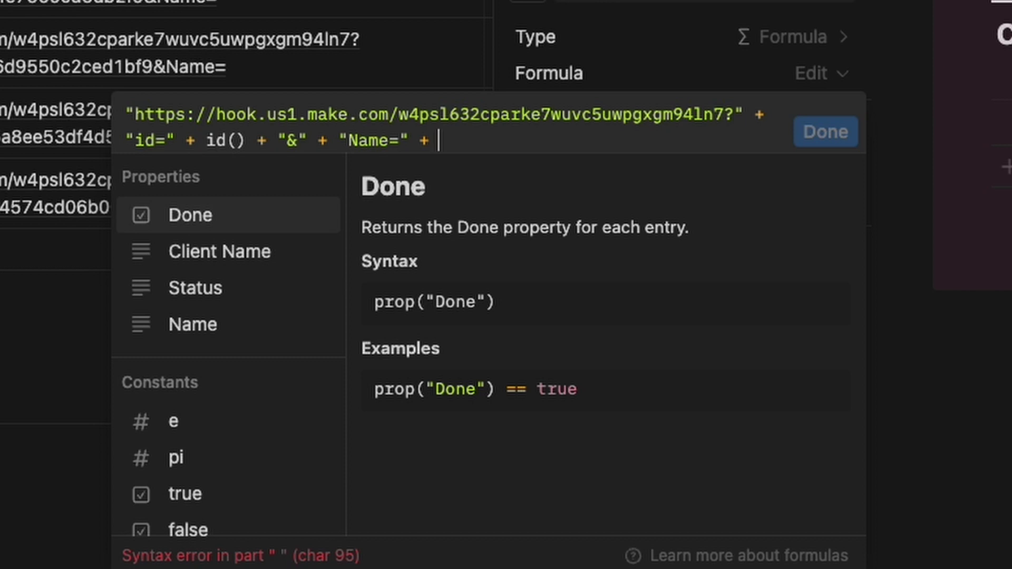
Finish the formula with replaceAll(prop("Name")," ","+") so spaces become plus signs.
{"action": "type", "text": "rea"}
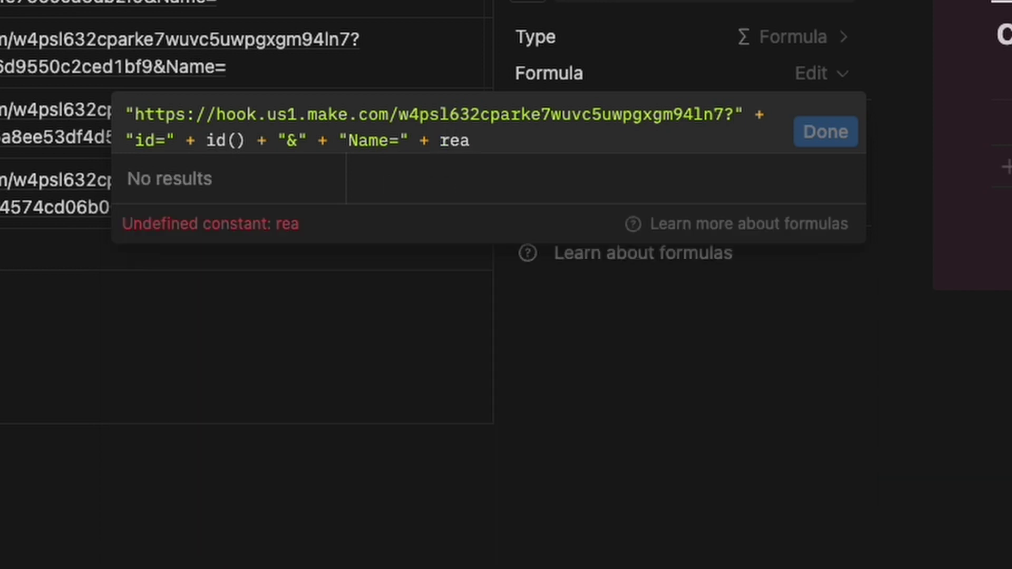
{"action": "key", "text": "BackSpace"}
{"action": "type", "text": "place"}
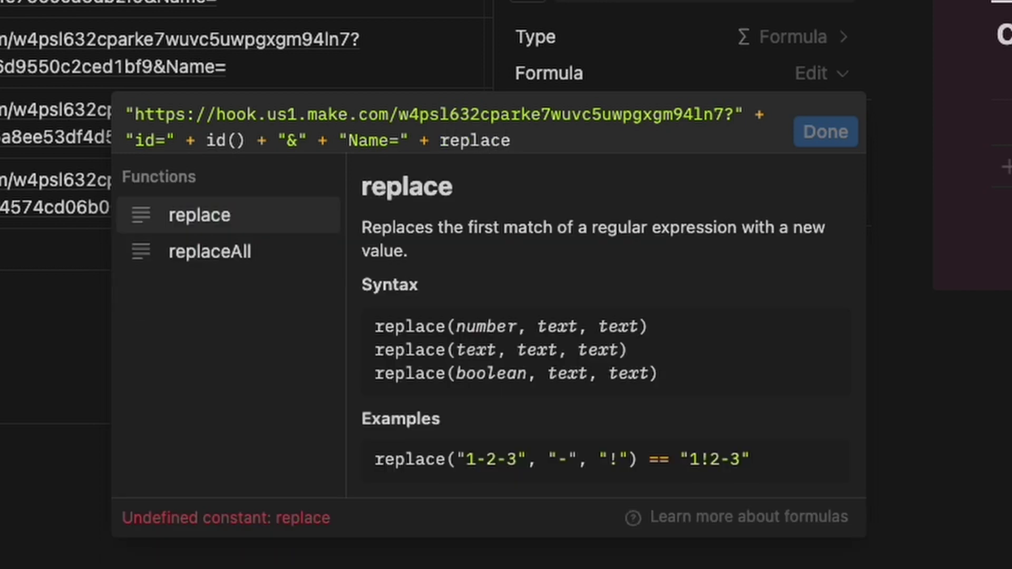
{"action": "left_click", "coordinate": [237, 251]}
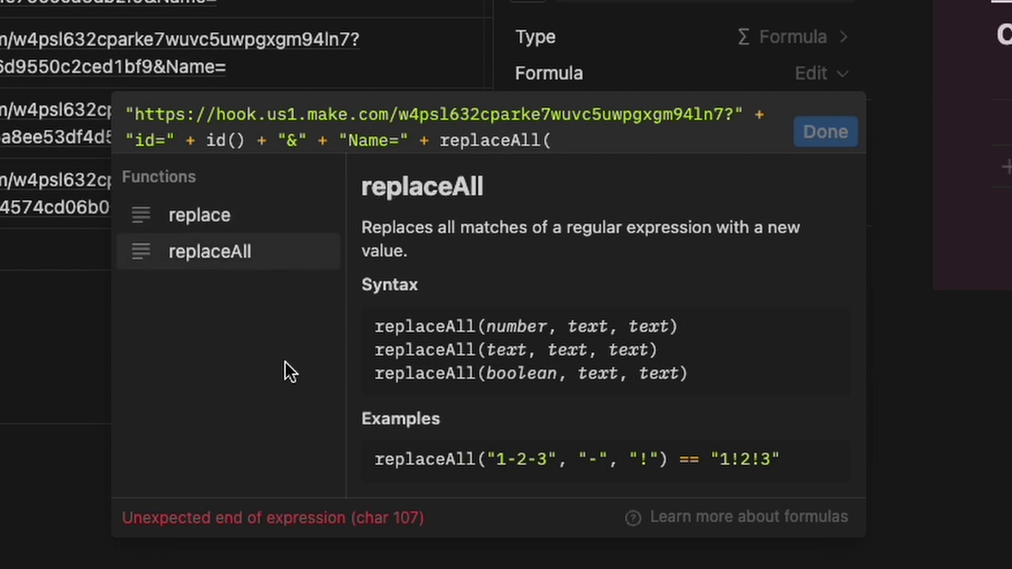
{"action": "type", "text": "prop"}
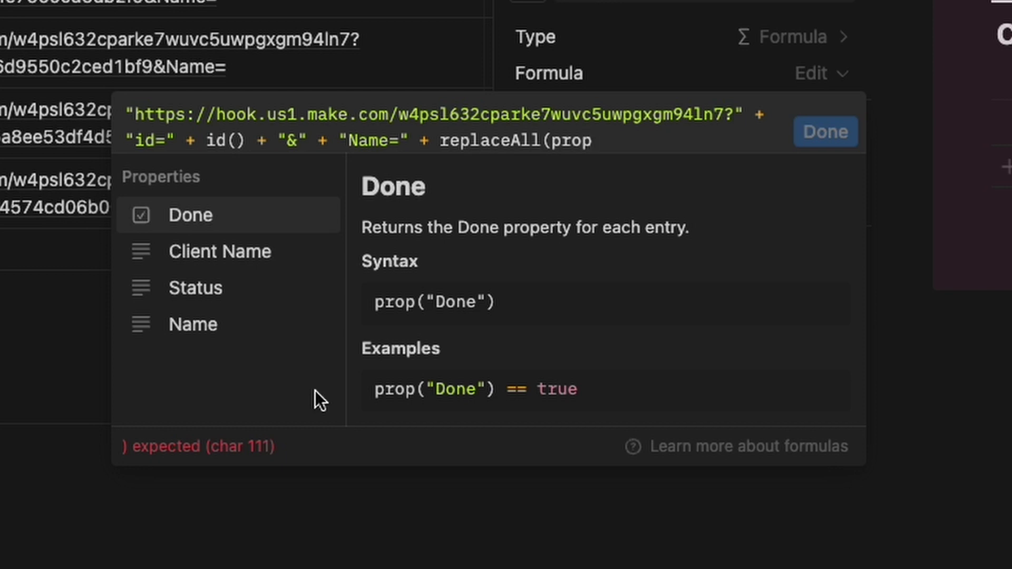
{"action": "left_click", "coordinate": [191, 339]}
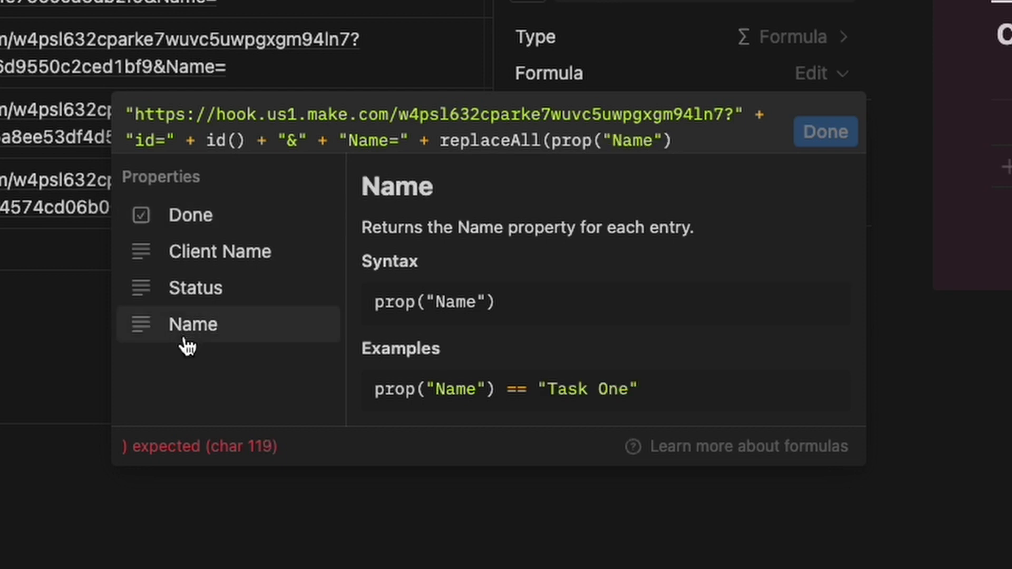
{"action": "type", "text": ","}
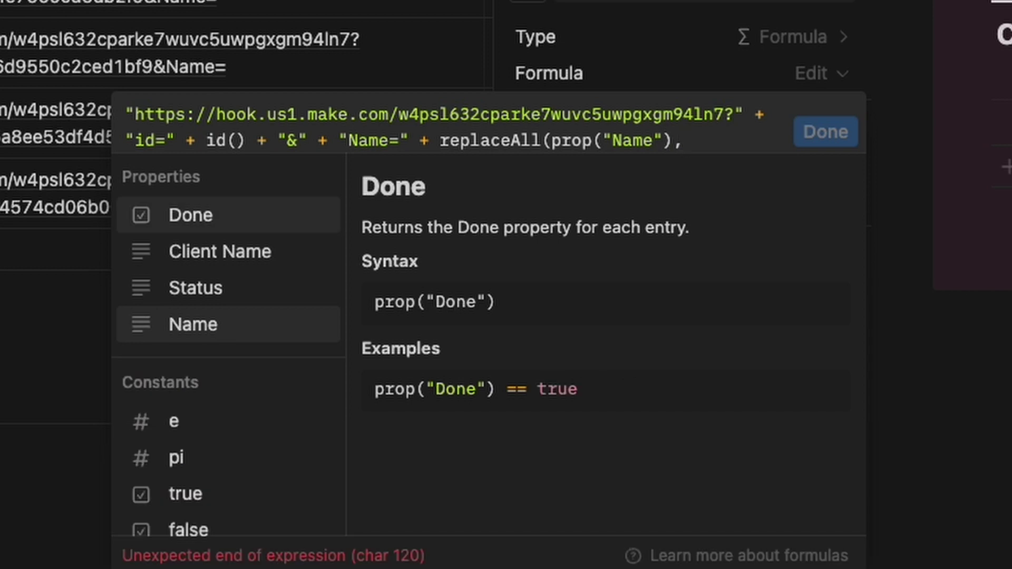
{"action": "type", "text": "\""}
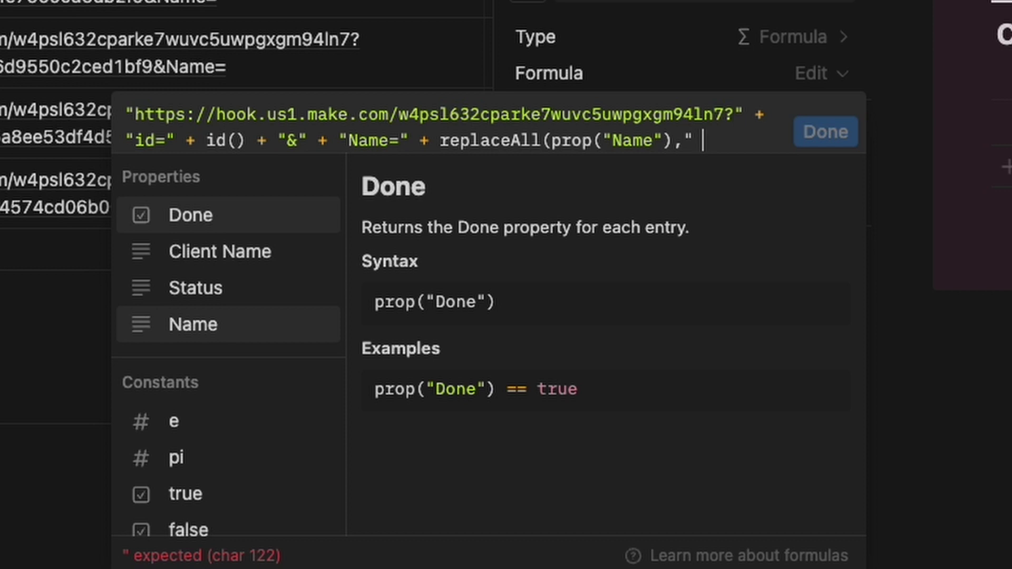
{"action": "type", "text": " \""}
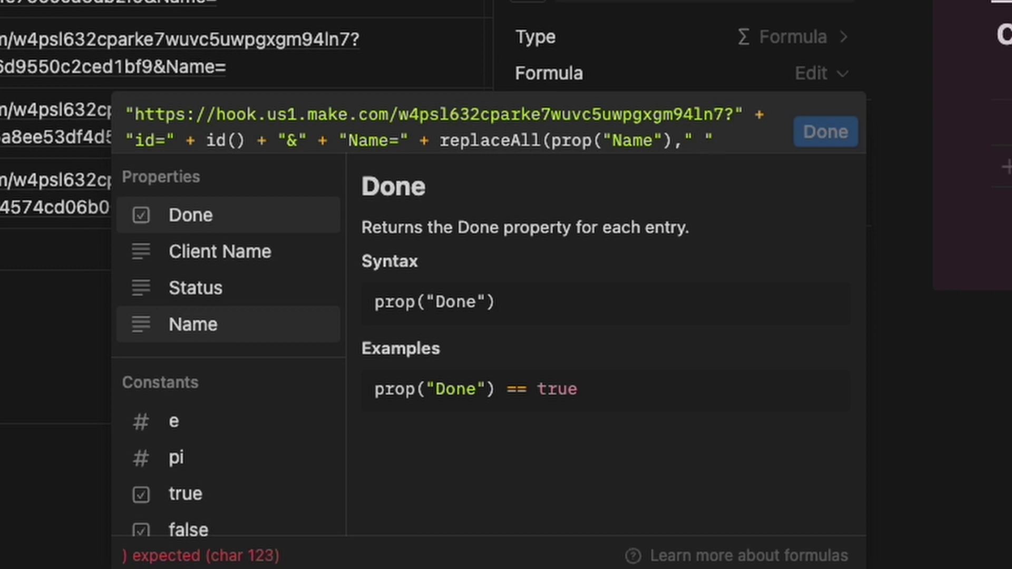
{"action": "type", "text": ","}
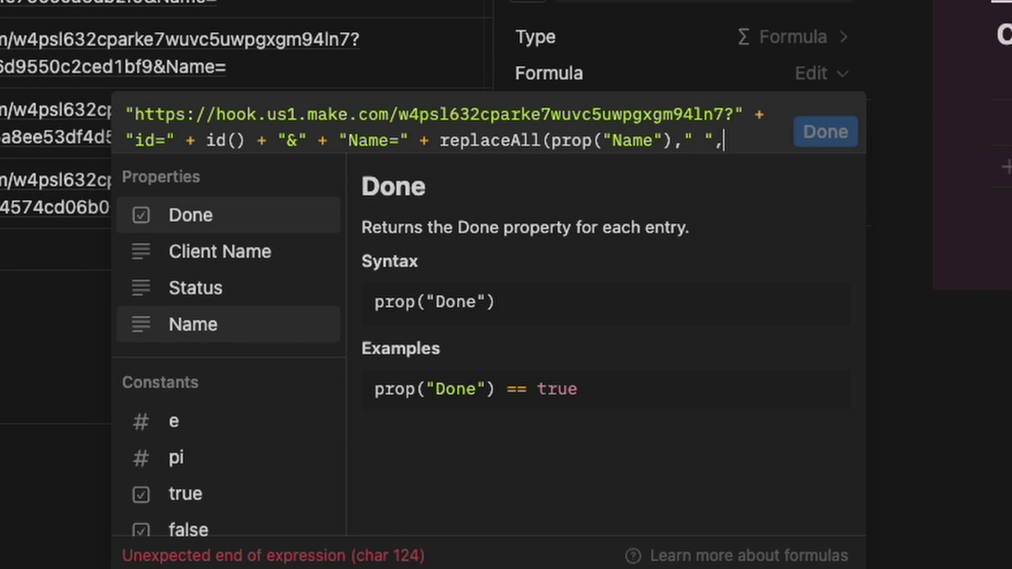
{"action": "type", "text": "\""}
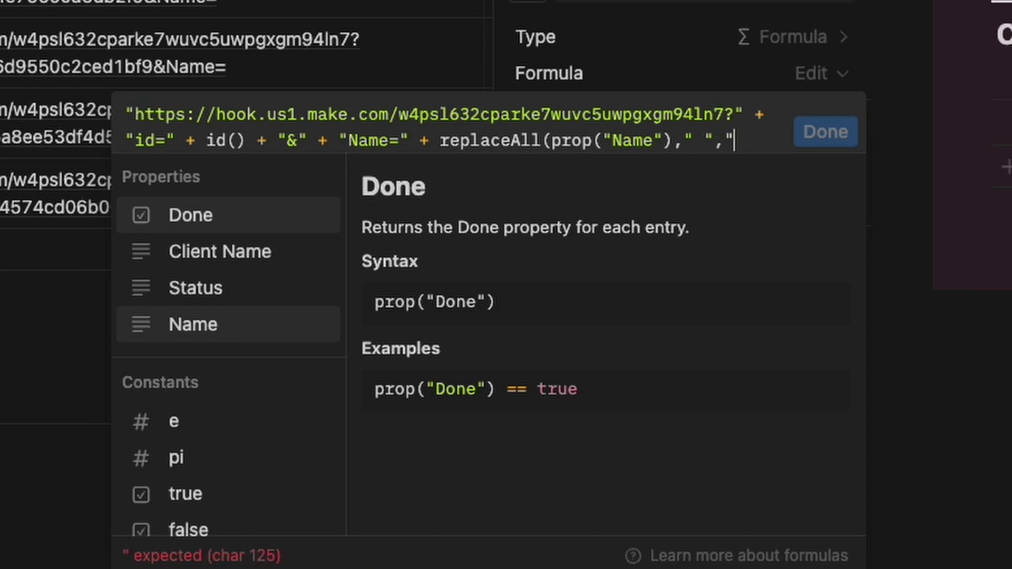
{"action": "type", "text": "+\""}
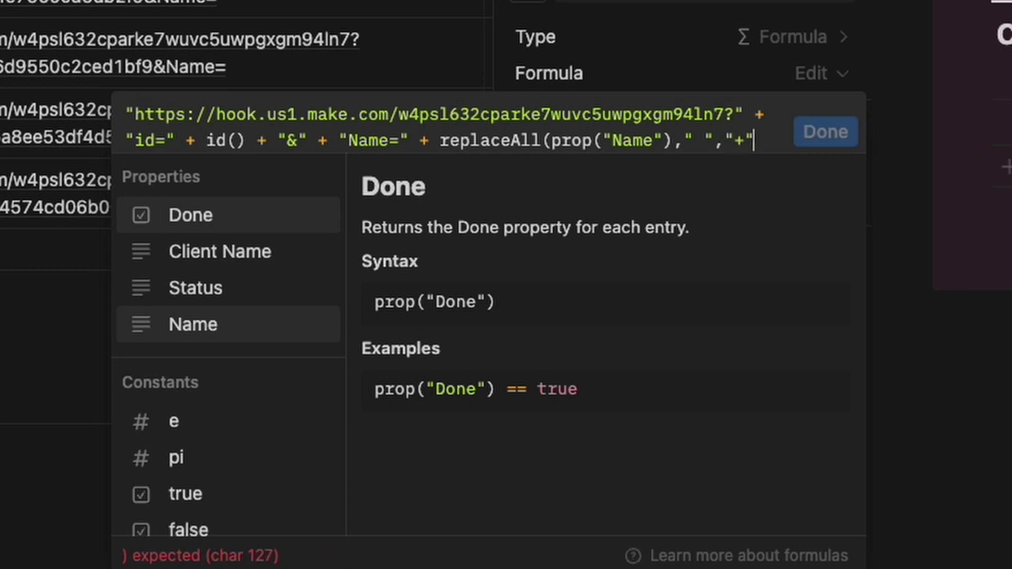
{"action": "type", "text": ")"}
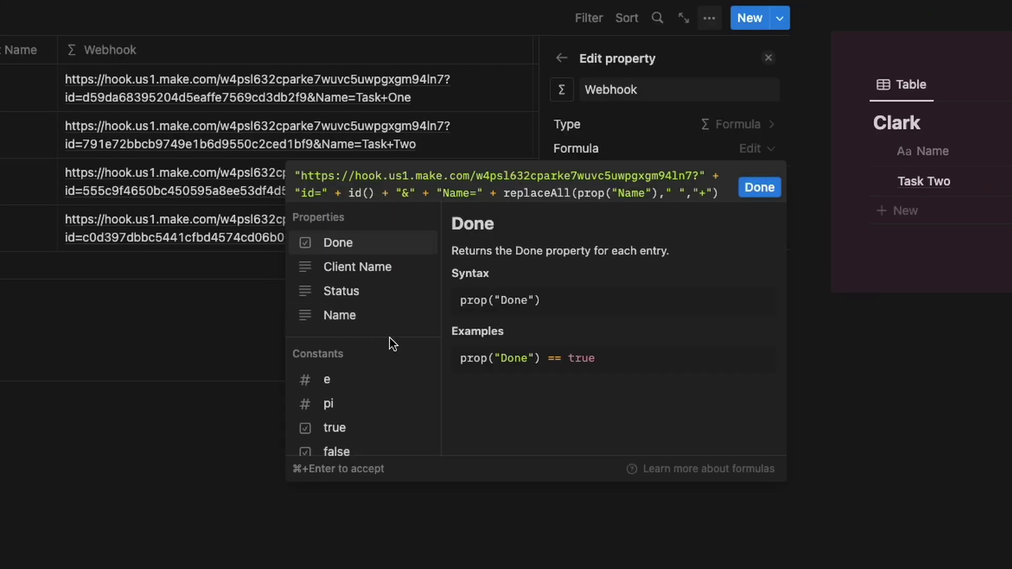
Save the Webhook formula, then open the Create Project property's formula in the Opportunities view.
{"action": "left_click", "coordinate": [763, 190]}
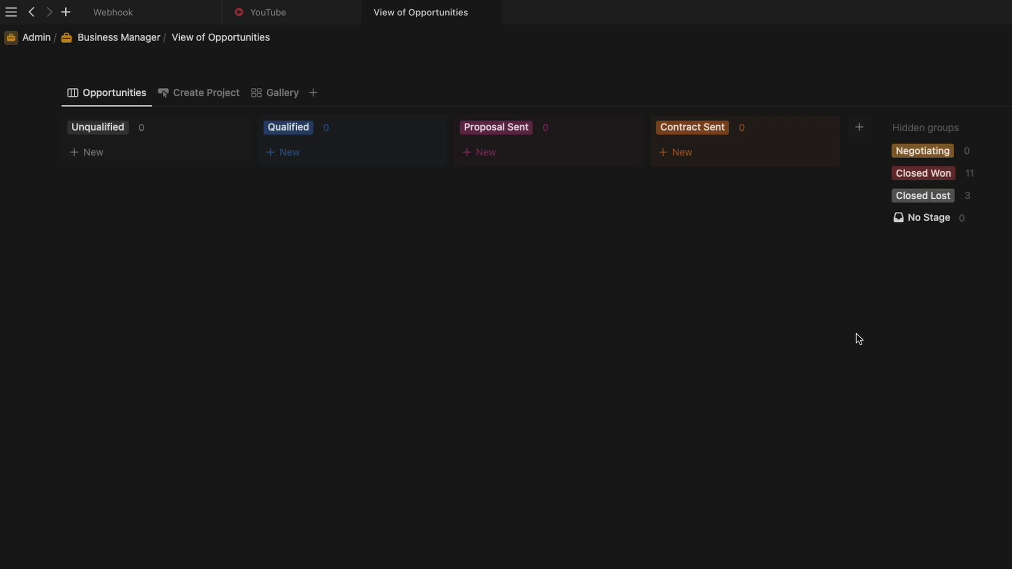
{"action": "left_click", "coordinate": [209, 96]}
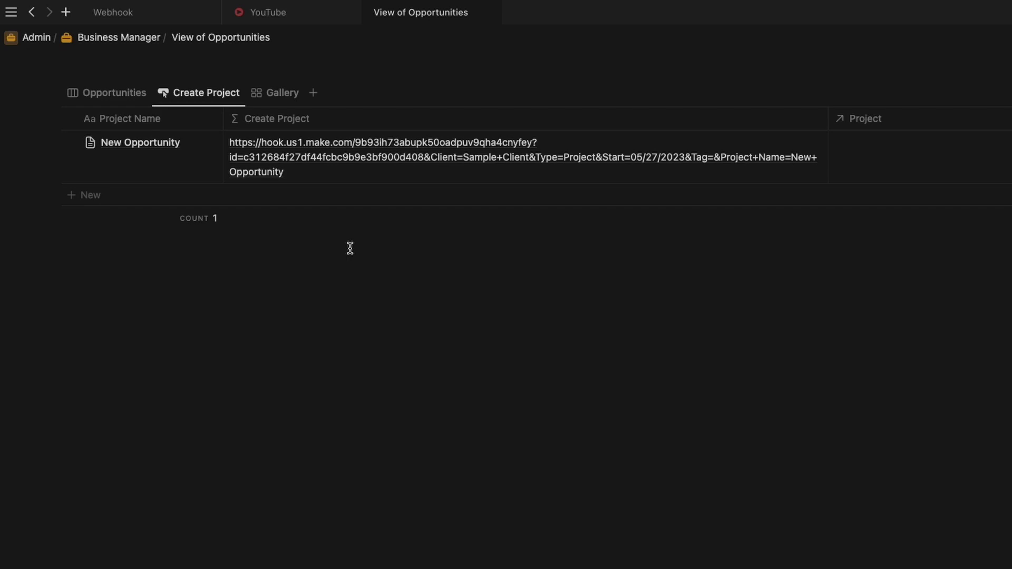
{"action": "left_click", "coordinate": [372, 119]}
{"action": "key", "text": "Return"}
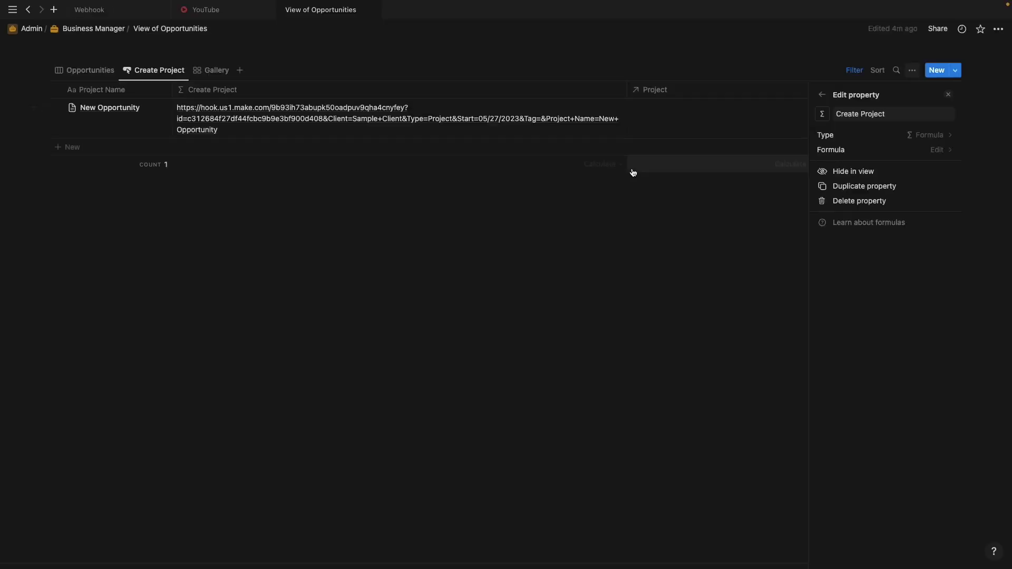
{"action": "left_click", "coordinate": [892, 154]}
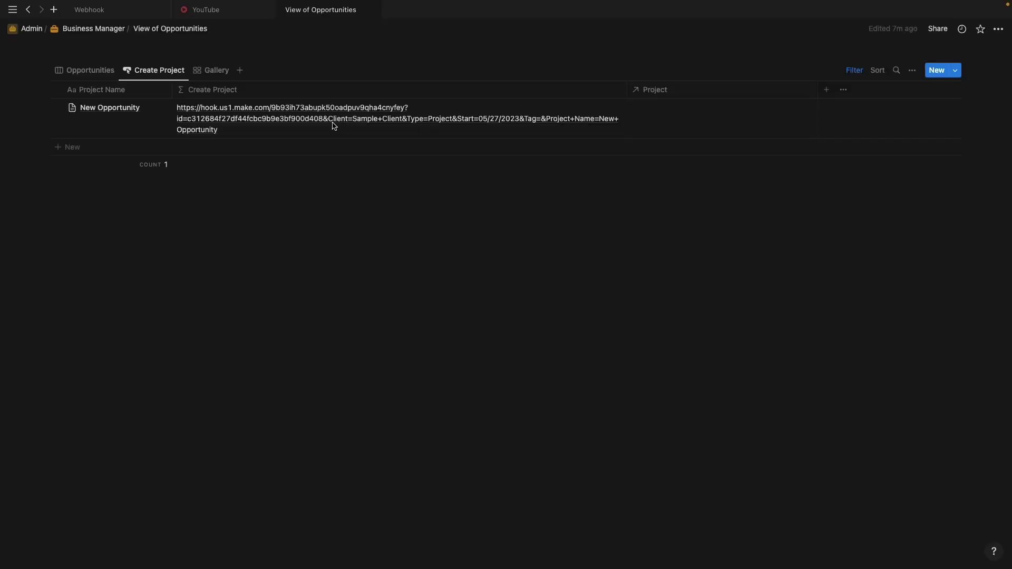
Trigger the New Opportunity's Create Project webhook, then open the resulting New Opportunity project page.
{"action": "left_click", "coordinate": [325, 123]}
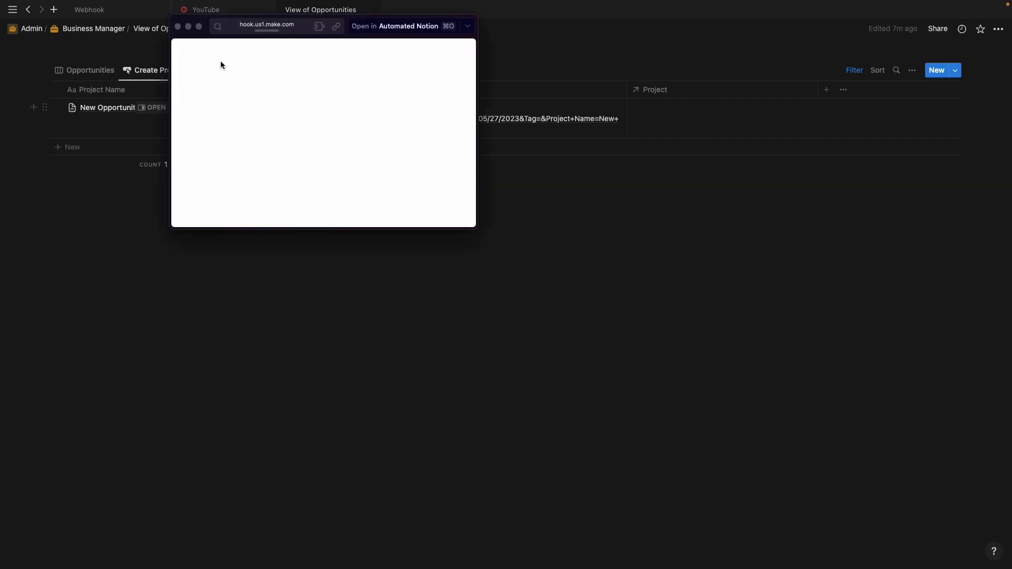
{"action": "left_click", "coordinate": [177, 27]}
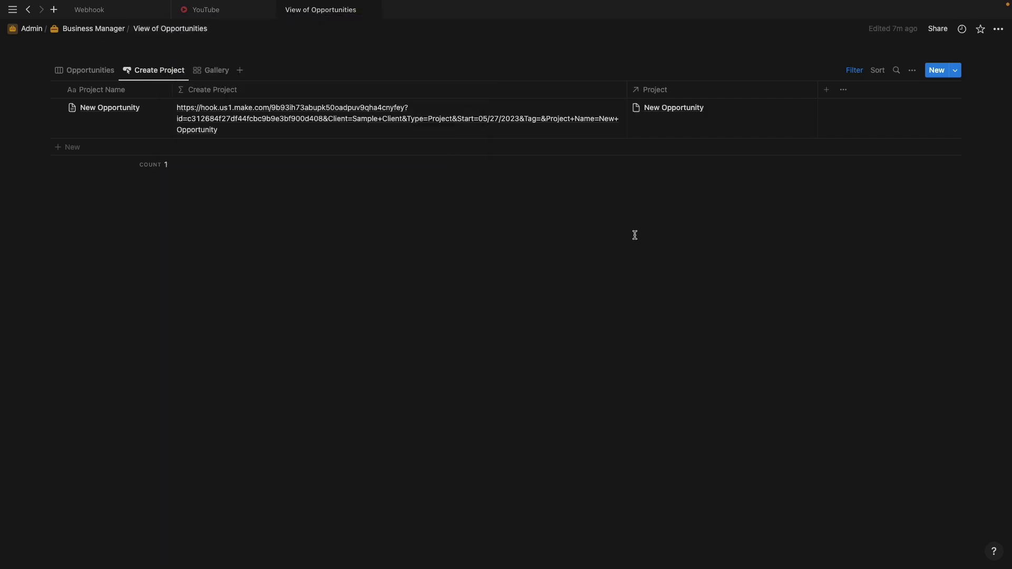
{"action": "left_click", "coordinate": [673, 111]}
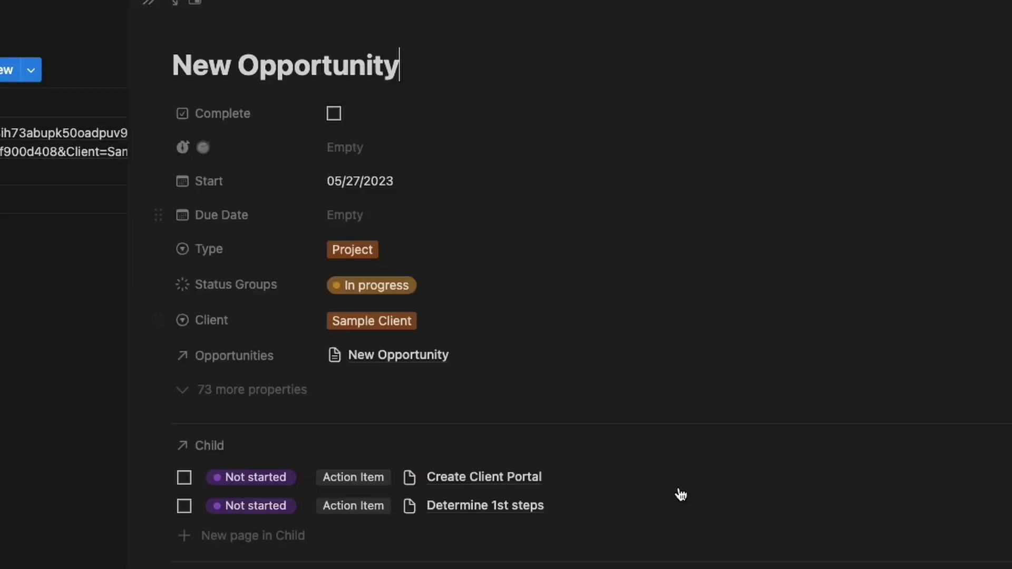